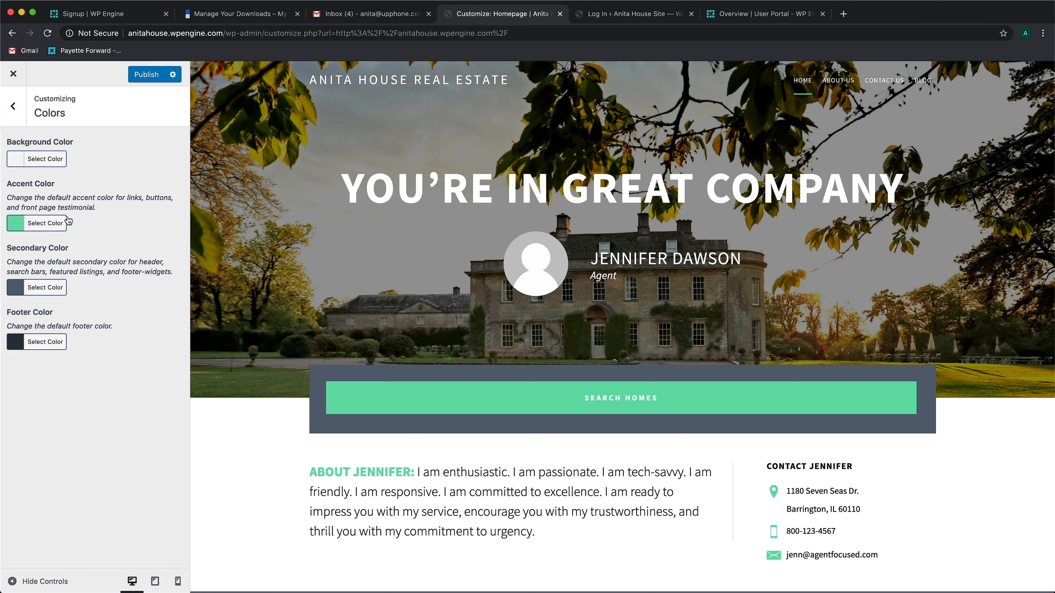
Look at the Background Image settings, then return to the list of customizer sections
left_click(15, 108)
left_click(95, 218)
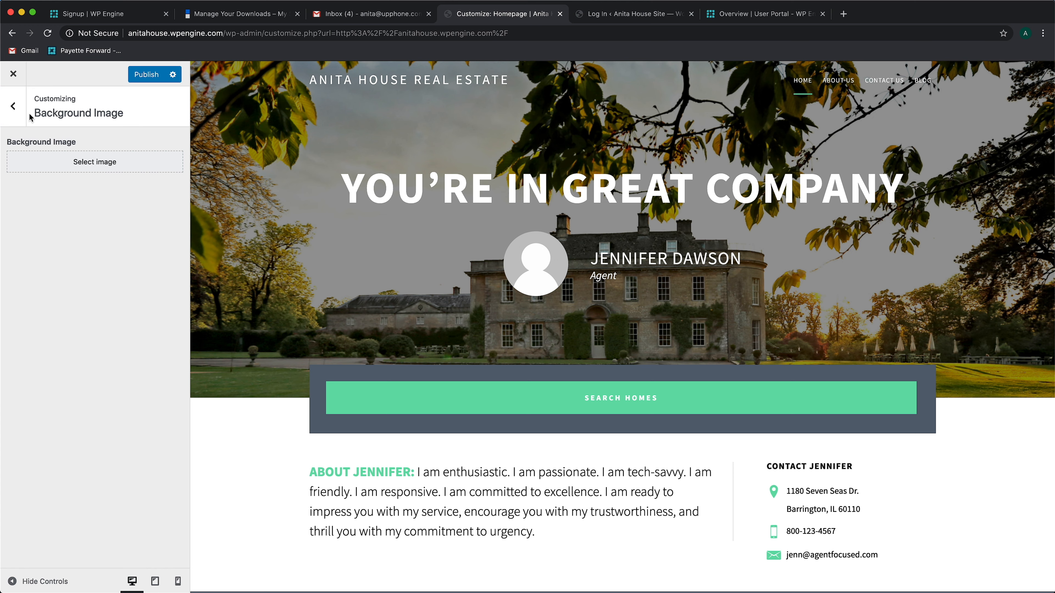
left_click(15, 108)
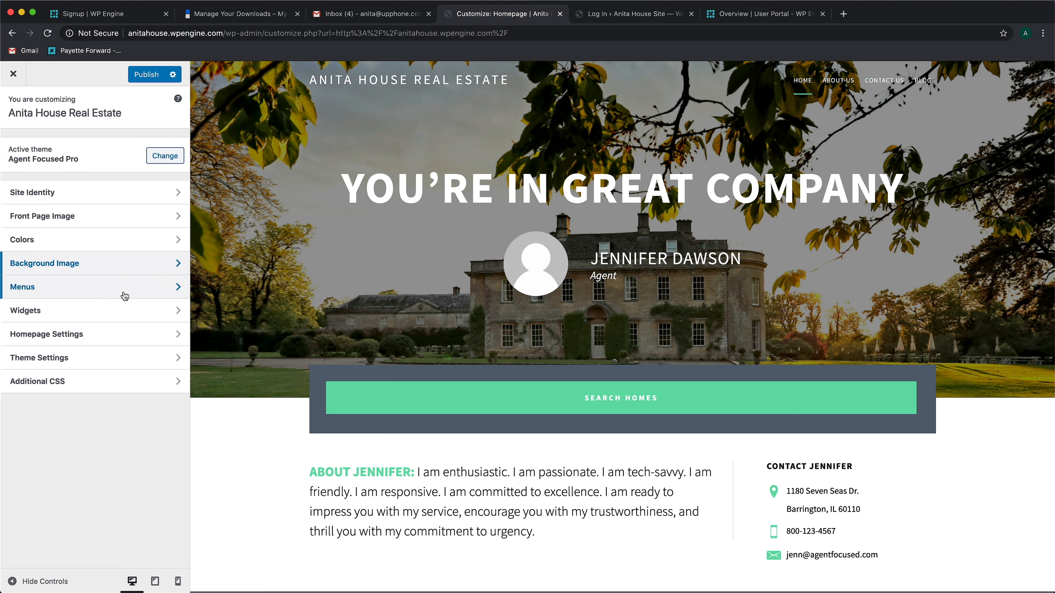
Remove the invalid Block Examples, Landing Page, Listing 1 and community items from the Primary Navigation Menu
left_click(124, 295)
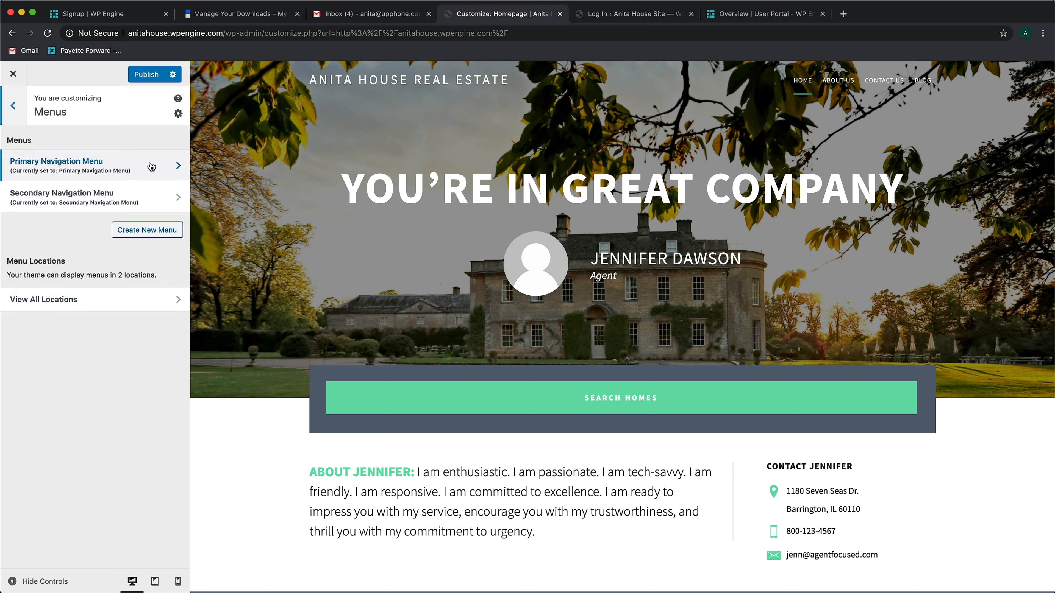
left_click(99, 168)
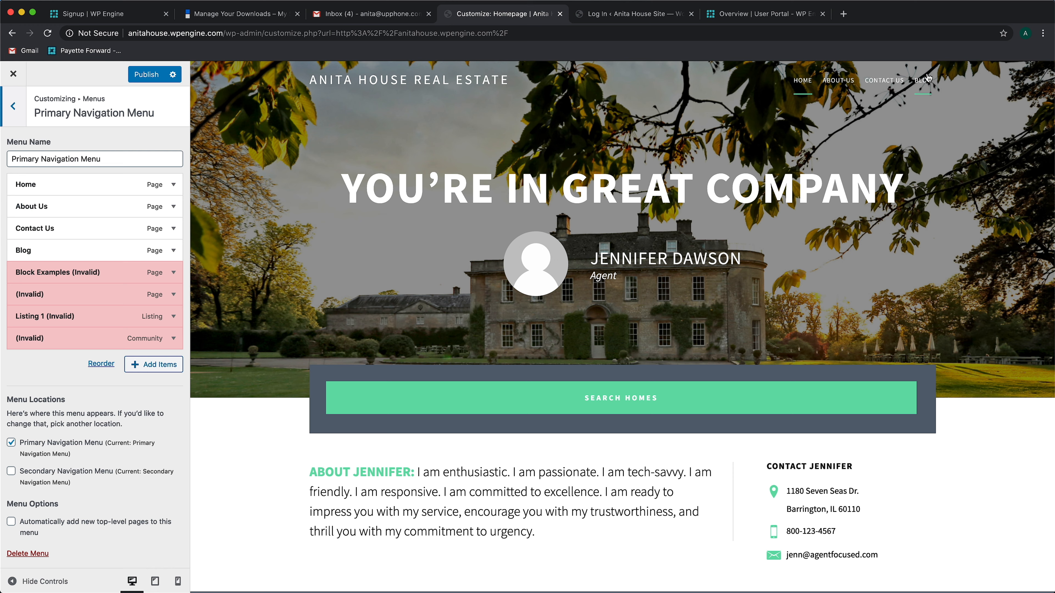
left_click(173, 273)
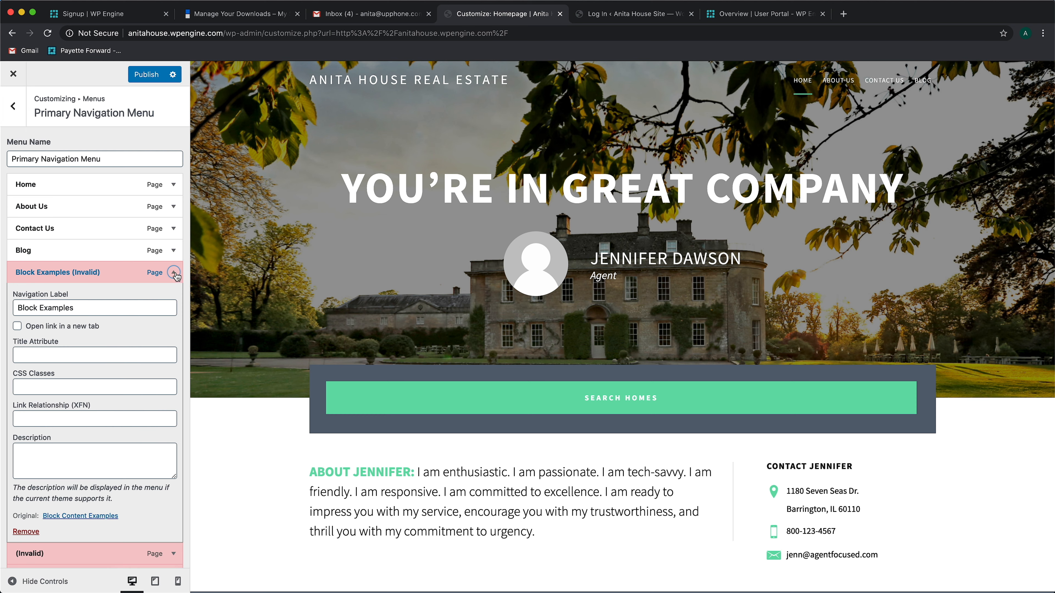
left_click(25, 532)
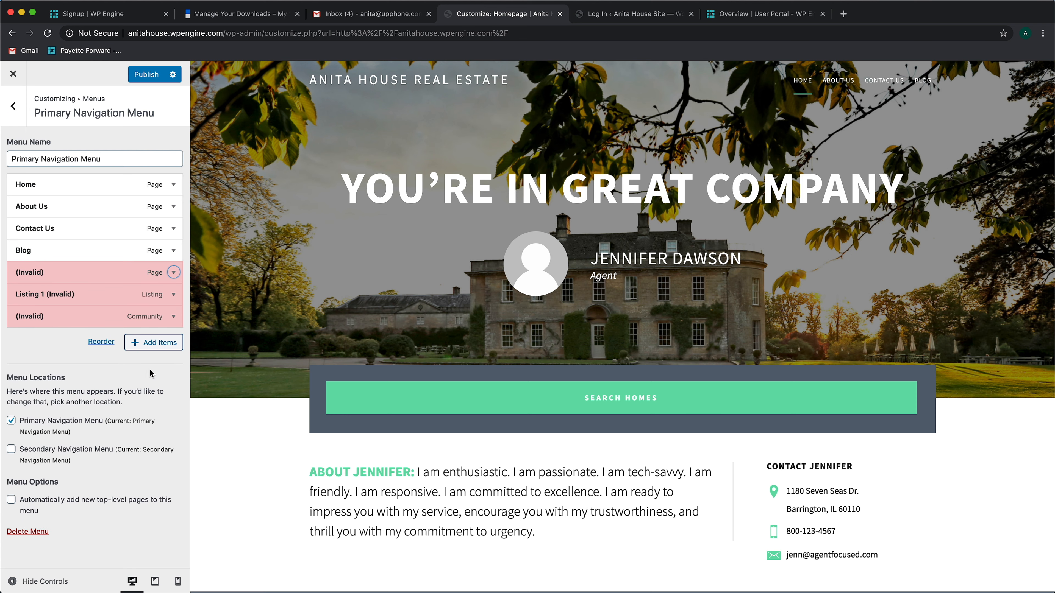
left_click(174, 272)
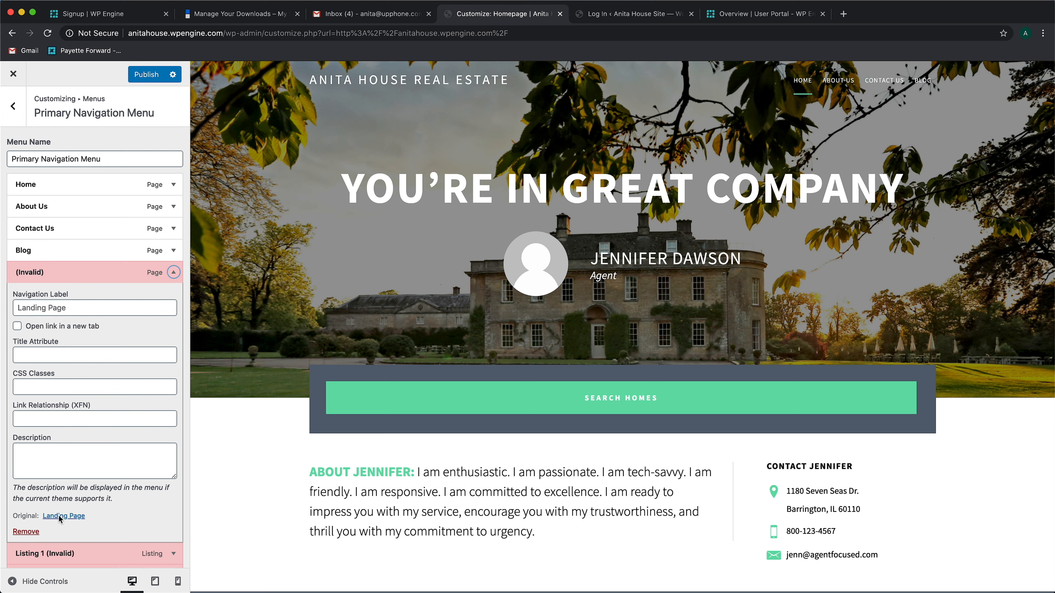
left_click(26, 532)
left_click(174, 273)
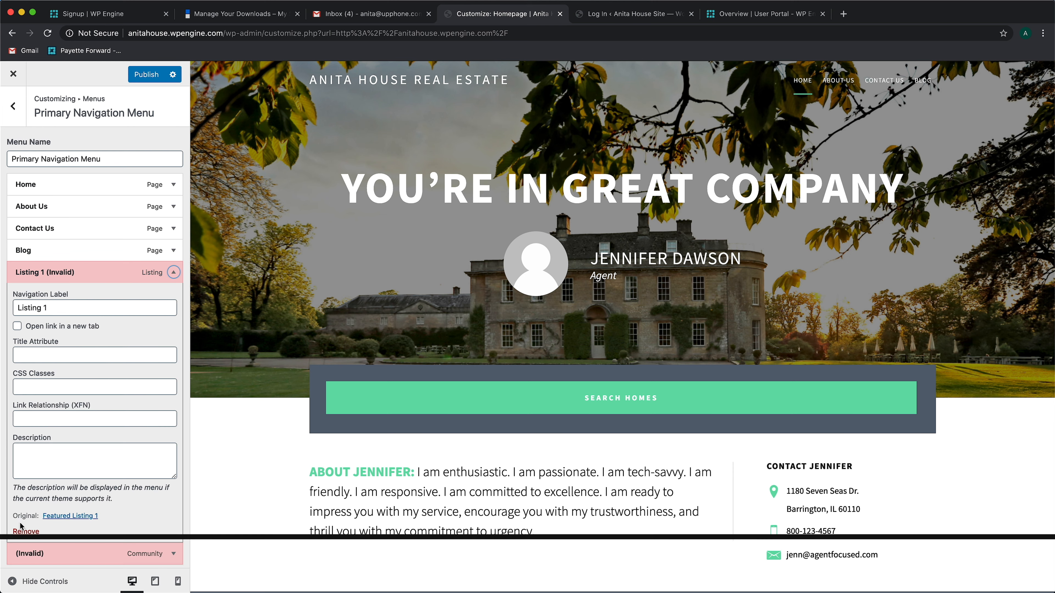
left_click(23, 530)
left_click(173, 272)
left_click(23, 531)
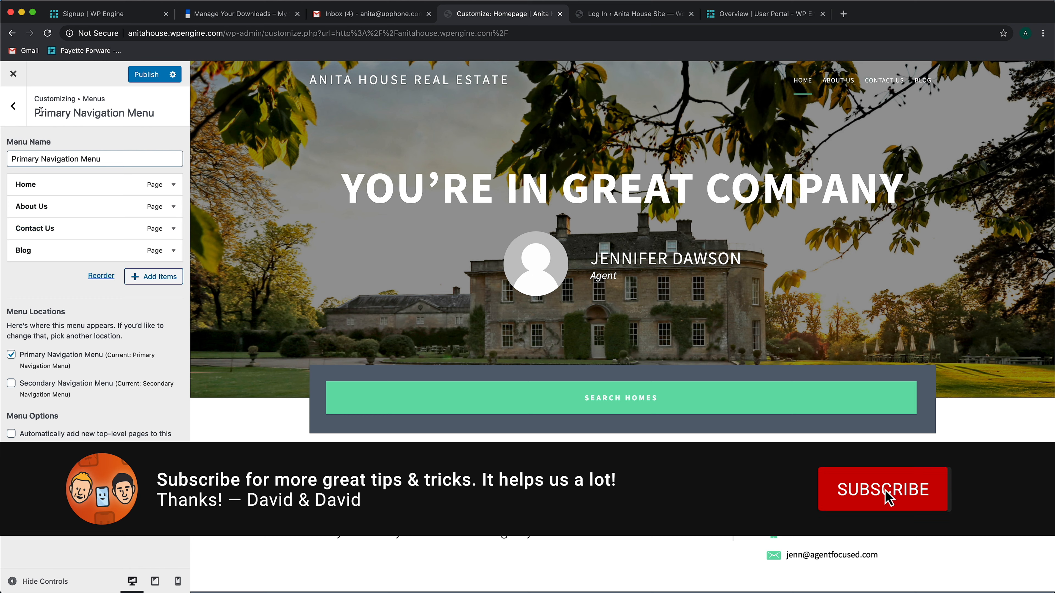
left_click(13, 106)
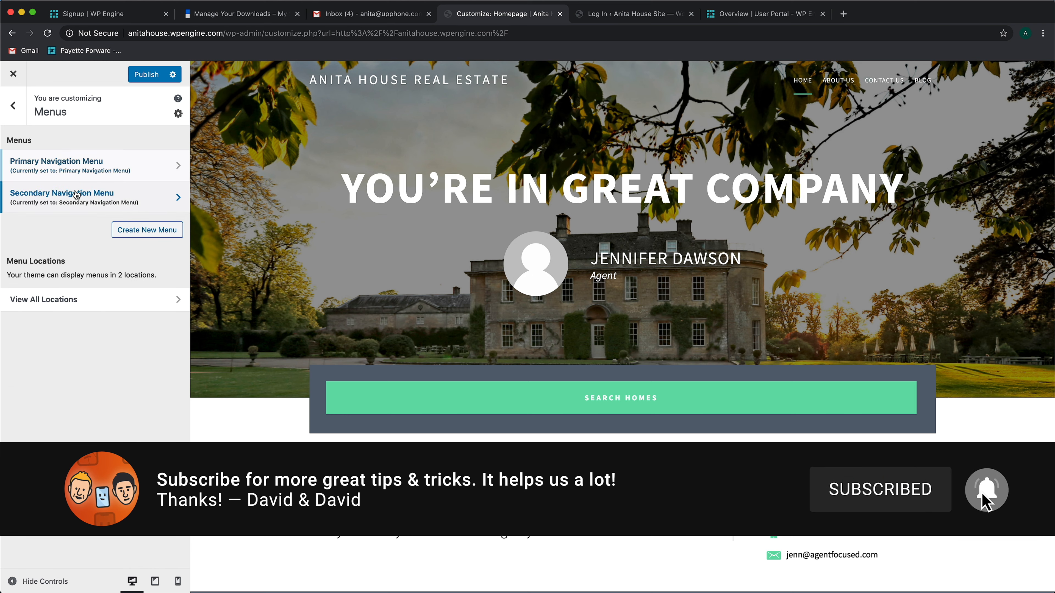
Remove the invalid community items The Sprucewoods, The Kingswood and The Lakelands from the Secondary Navigation Menu
left_click(76, 191)
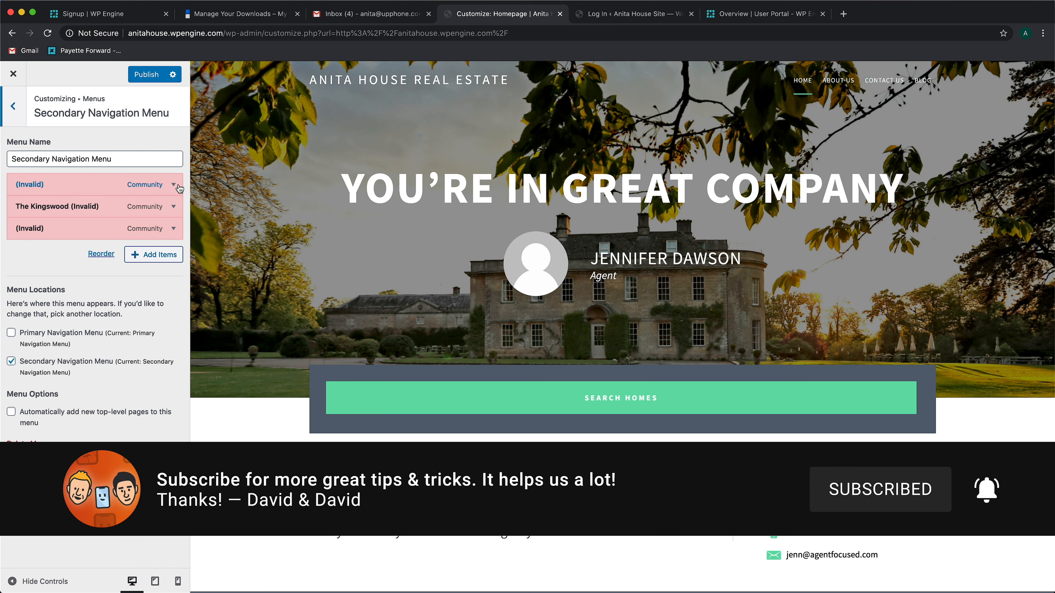
left_click(68, 262)
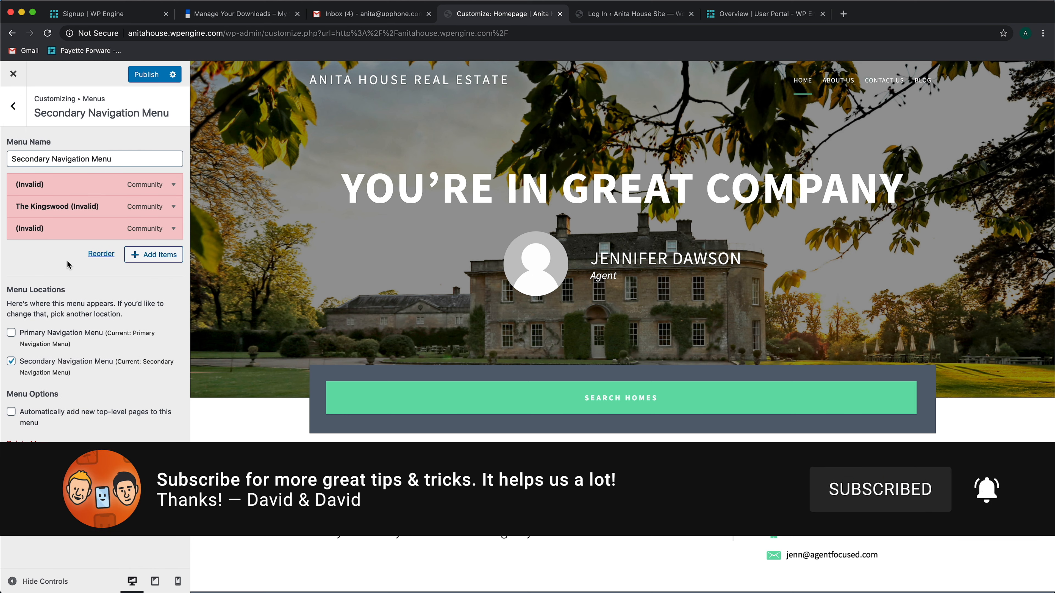
left_click(175, 186)
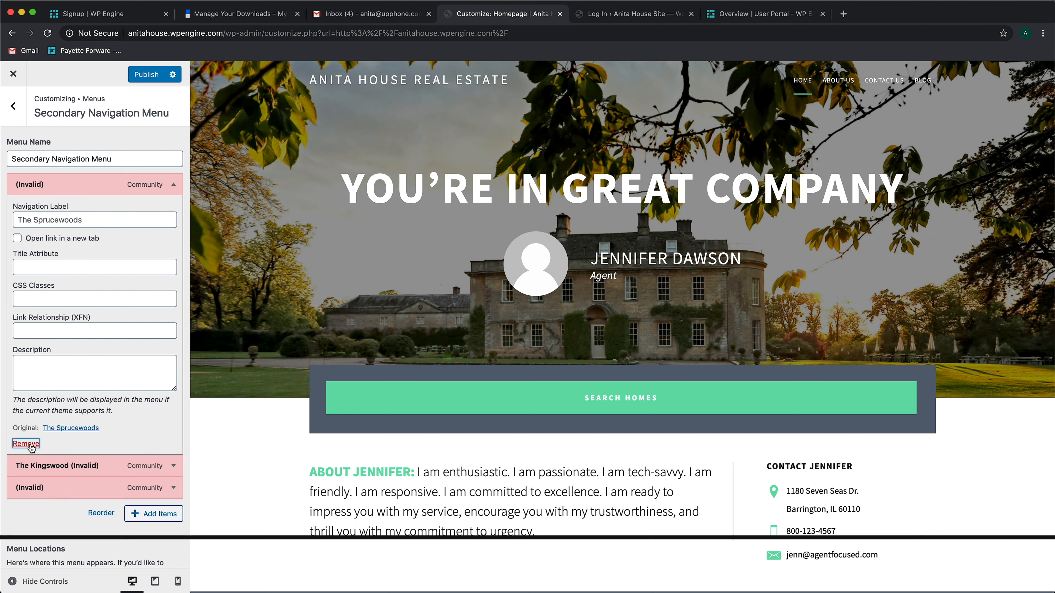
left_click(16, 441)
left_click(174, 186)
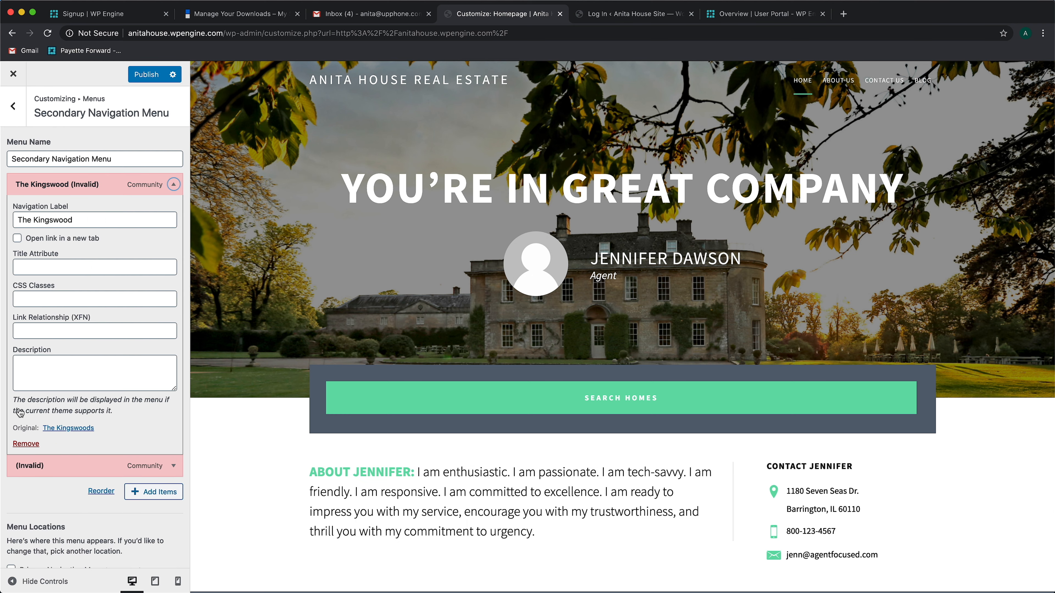
left_click(19, 443)
left_click(174, 184)
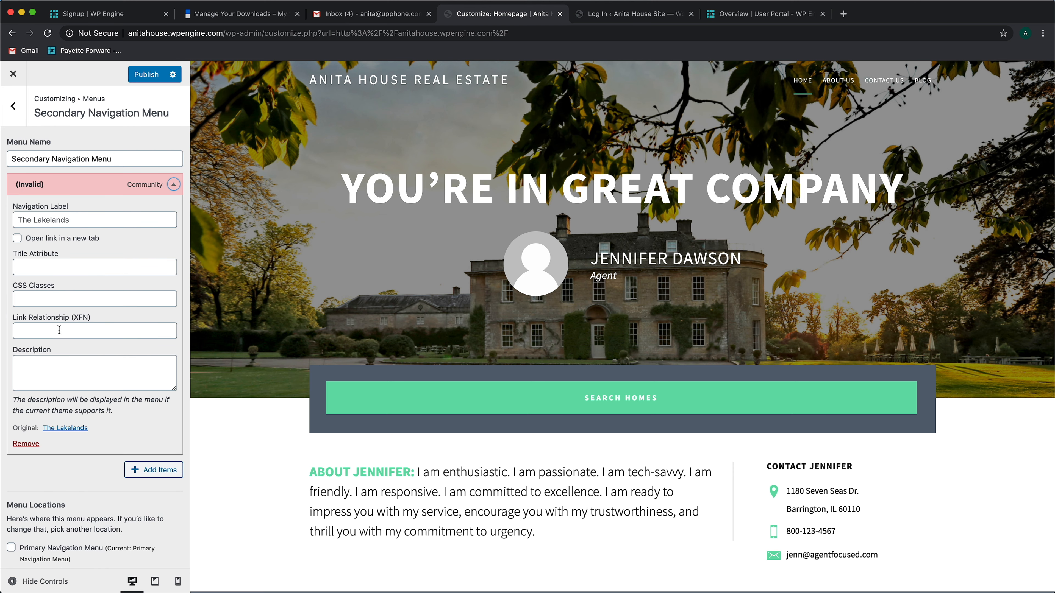
left_click(26, 444)
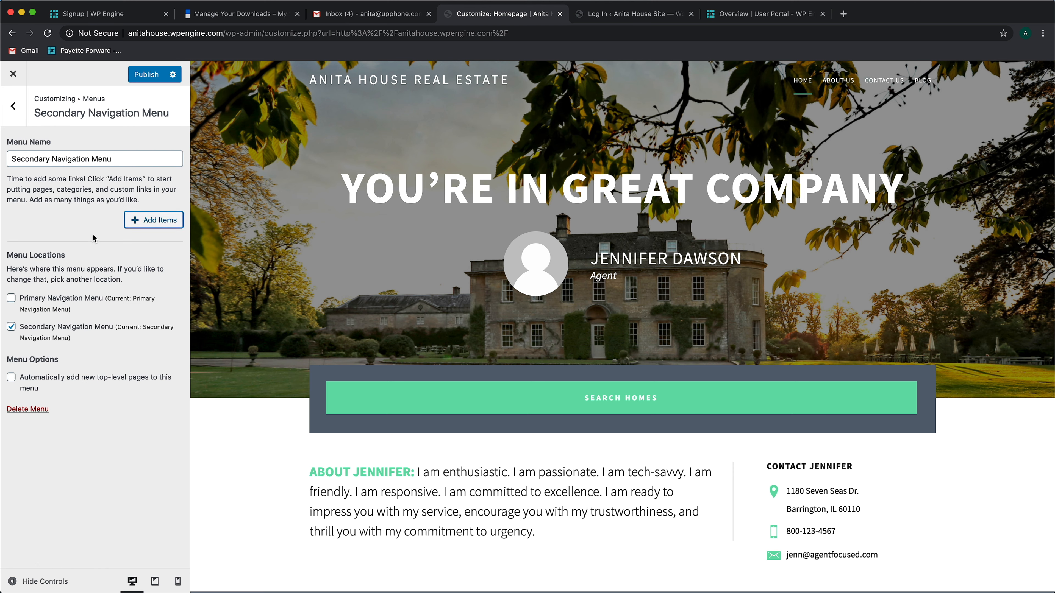
left_click(15, 110)
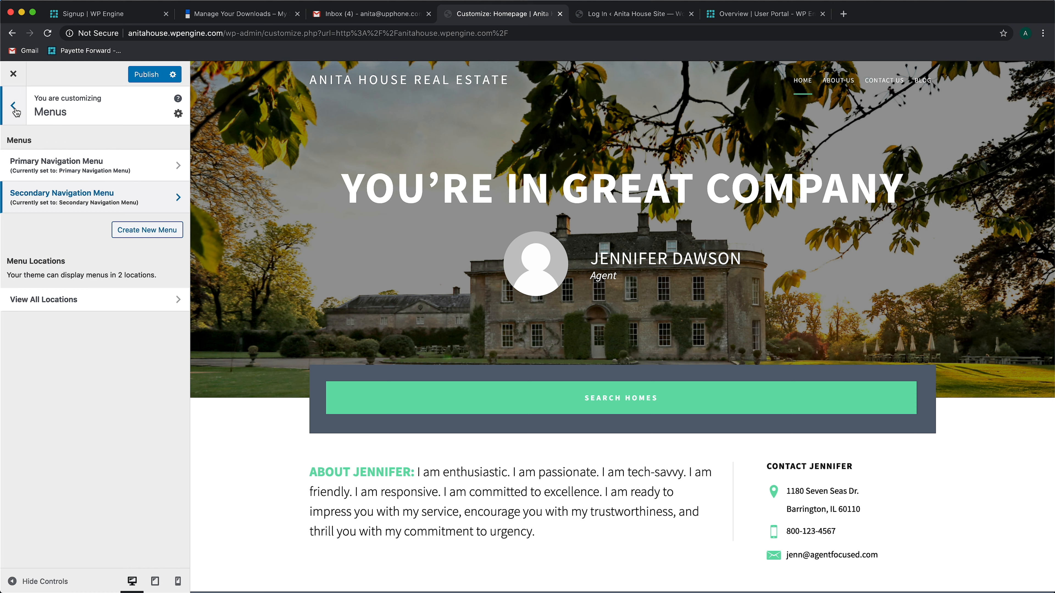
left_click(15, 110)
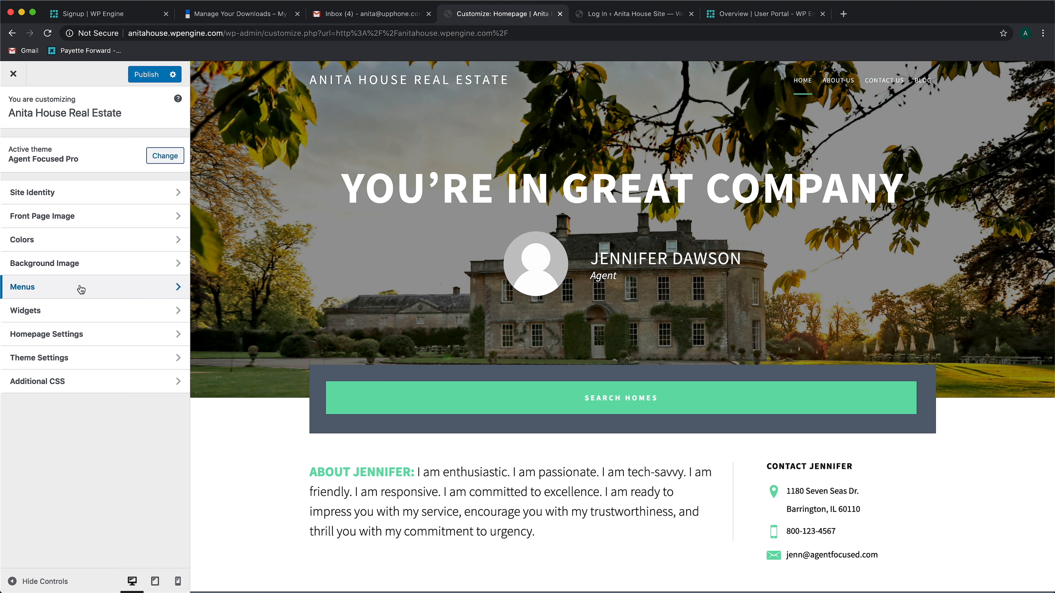
Replace the Front Page 1 text widget's headline with "Needa House? Ask" followed by the agent's first name and an exclamation mark
left_click(84, 318)
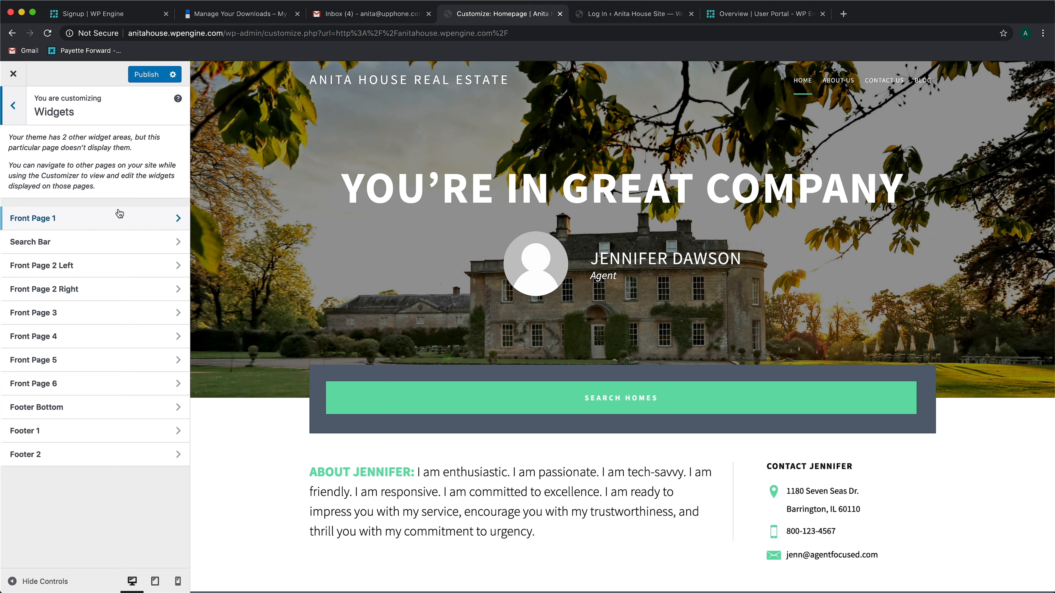
left_click(118, 222)
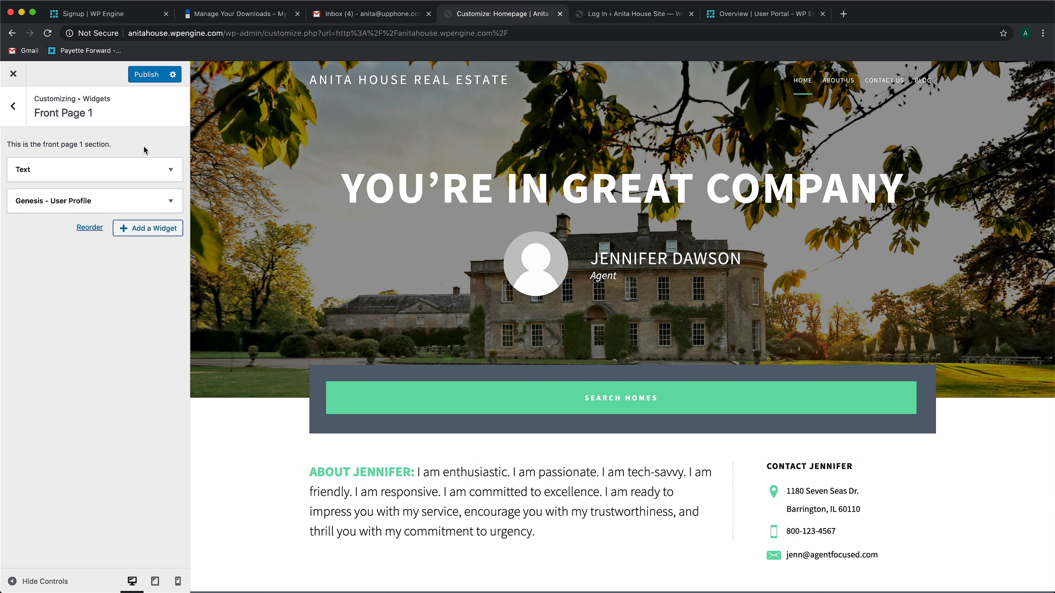
left_click(41, 173)
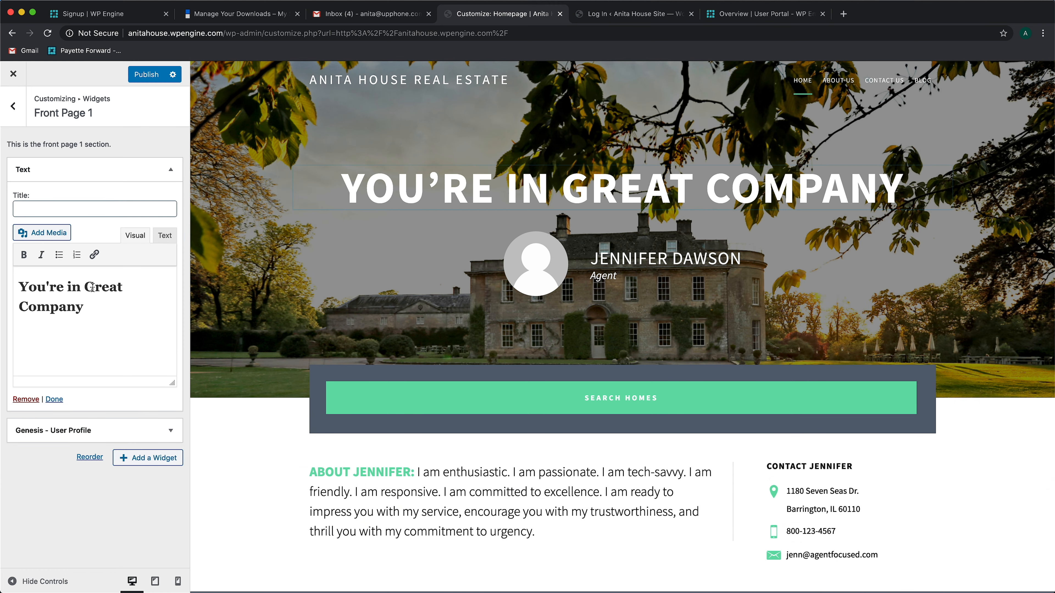
triple_click(104, 307)
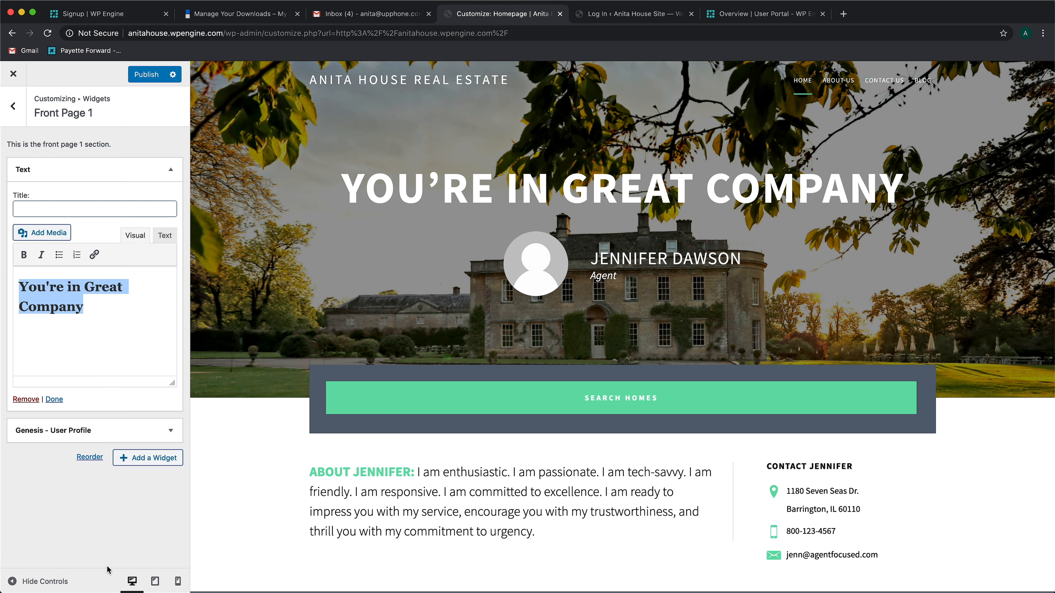
type("Needa House? A")
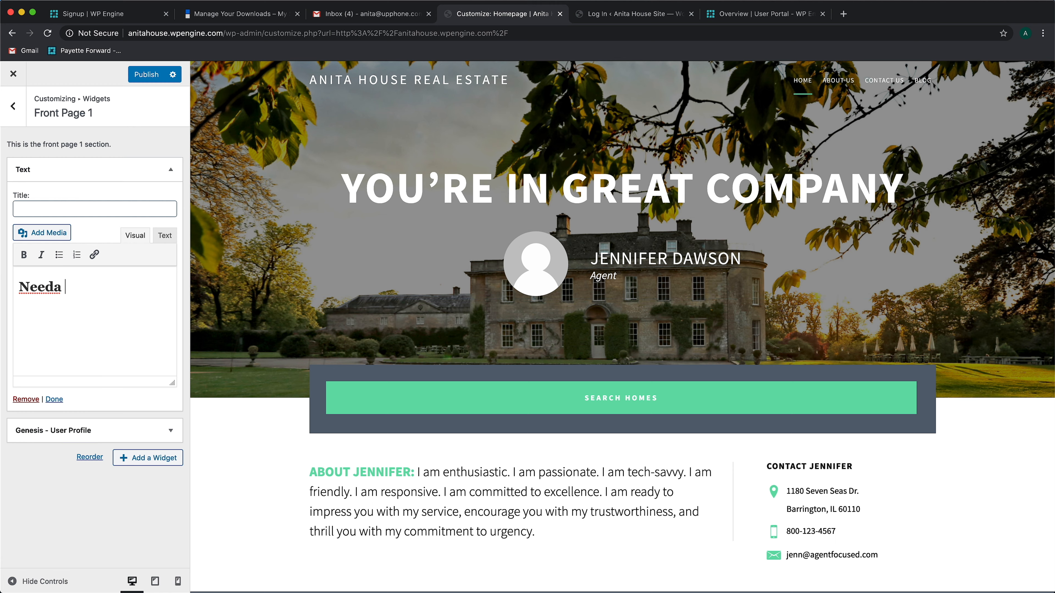
type("sk Anita!")
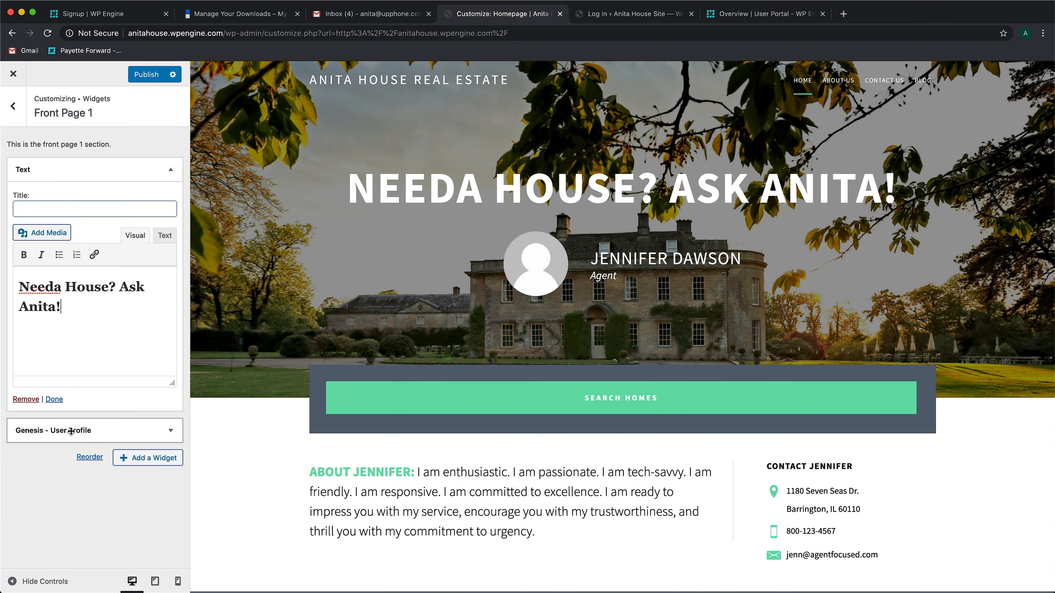
In the Front Page 1 user profile widget's custom text, enter the agent's full name and change the job title to "Certified Realtor"
left_click(40, 431)
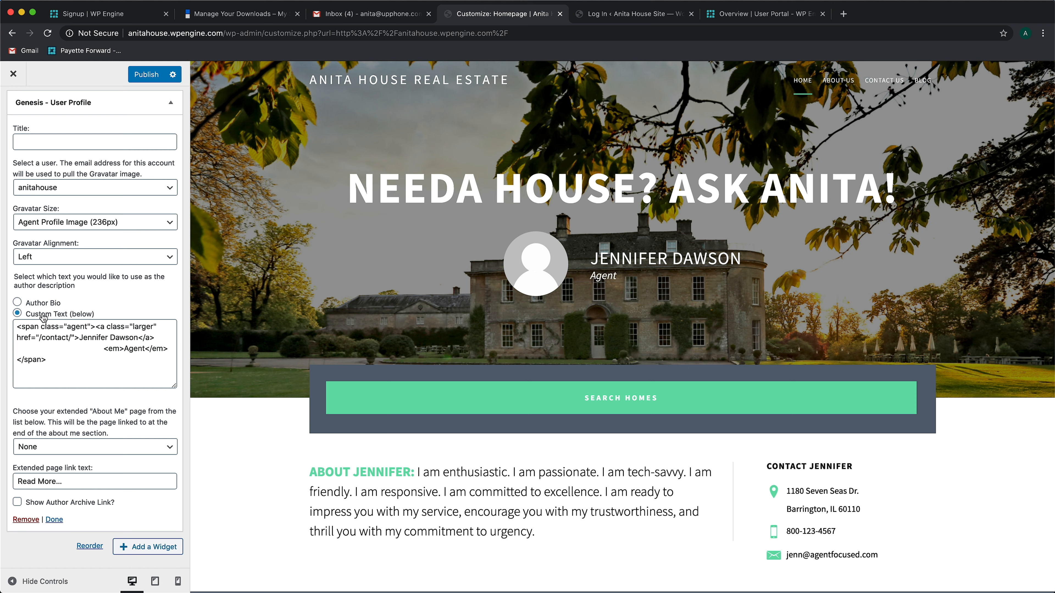
left_click_drag(78, 337, 139, 335)
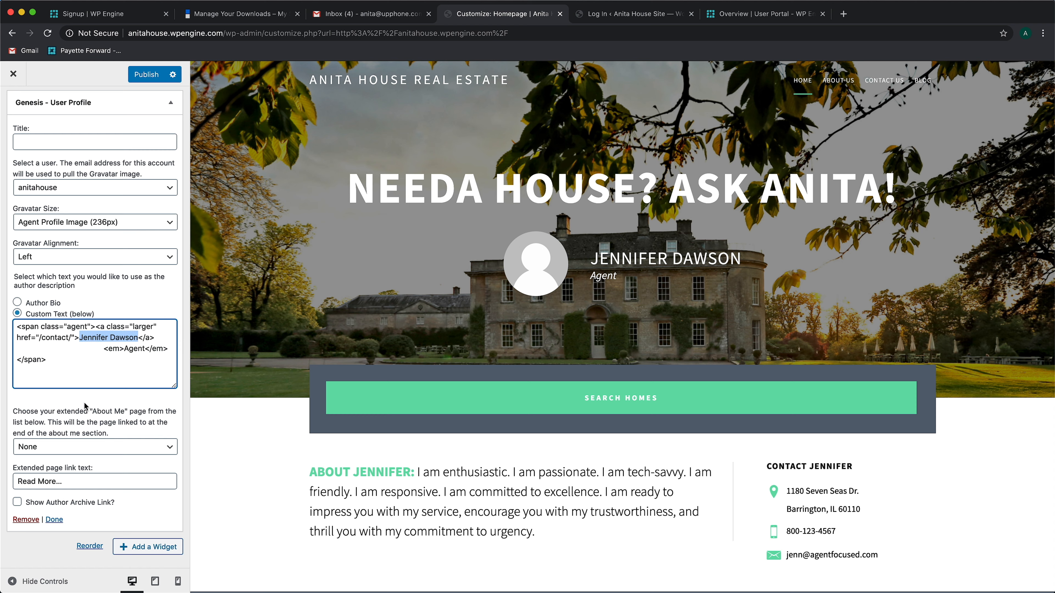
type("Anita House")
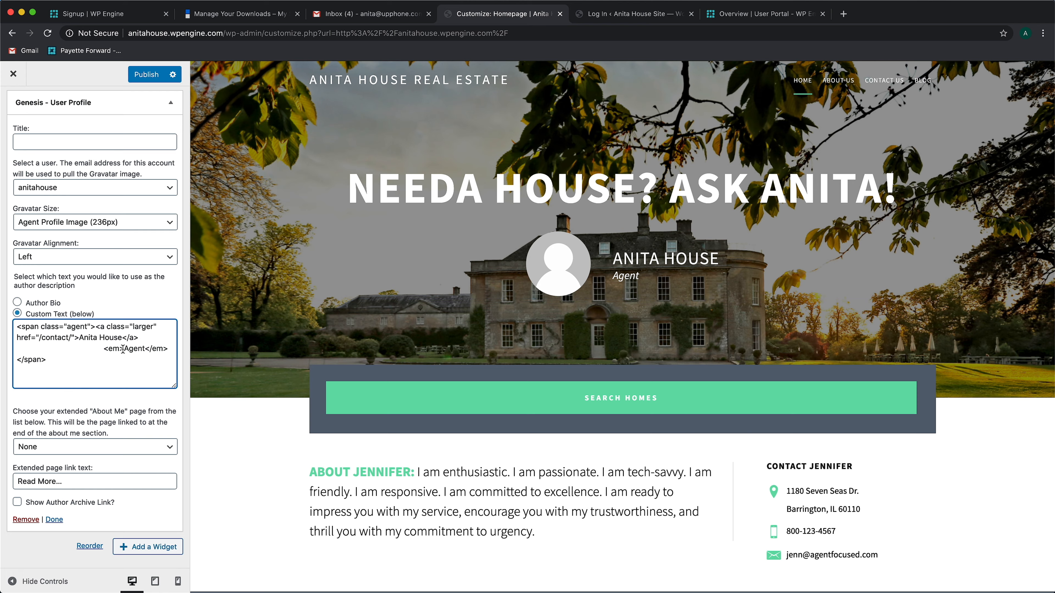
left_click(123, 348)
type("Certified")
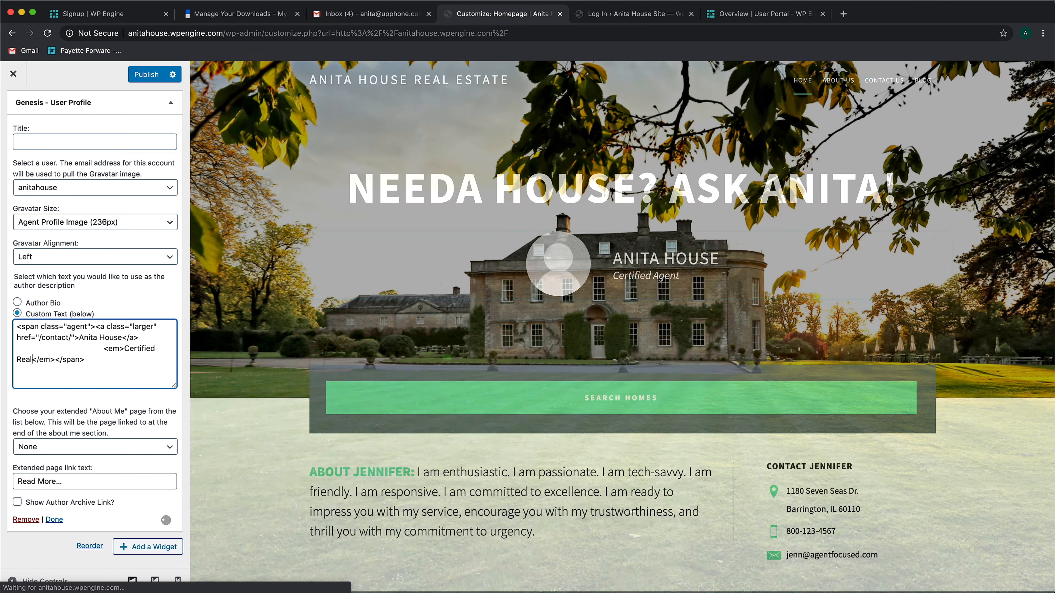
type("tor")
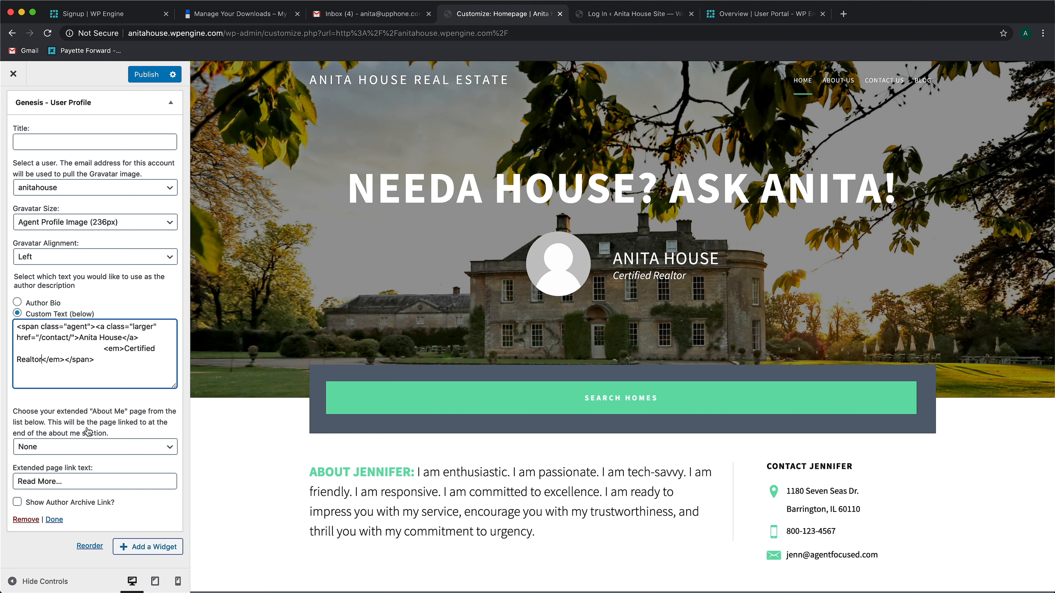
Review the homepage preview below the header and the widgets in the Search Bar section
scroll(495, 438, "down", 1)
scroll(495, 439, "down", 5)
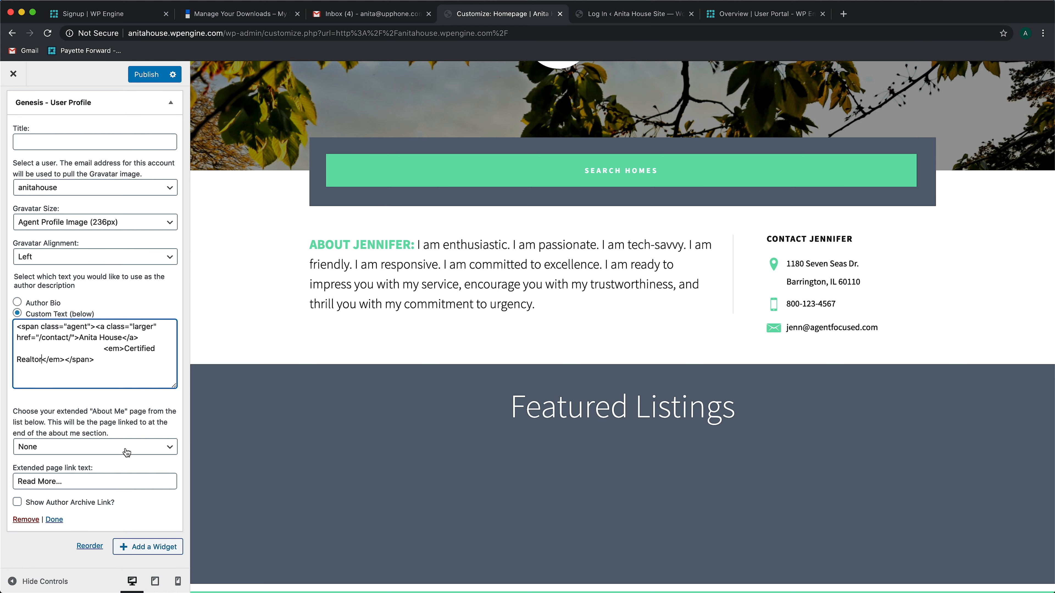
scroll(84, 131, "up", 3)
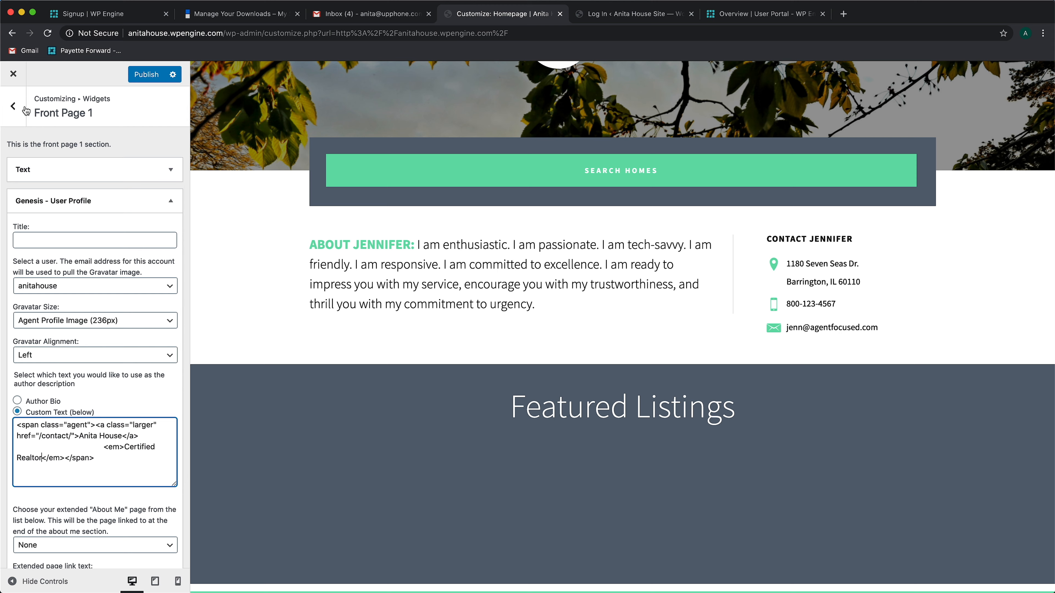
left_click(14, 107)
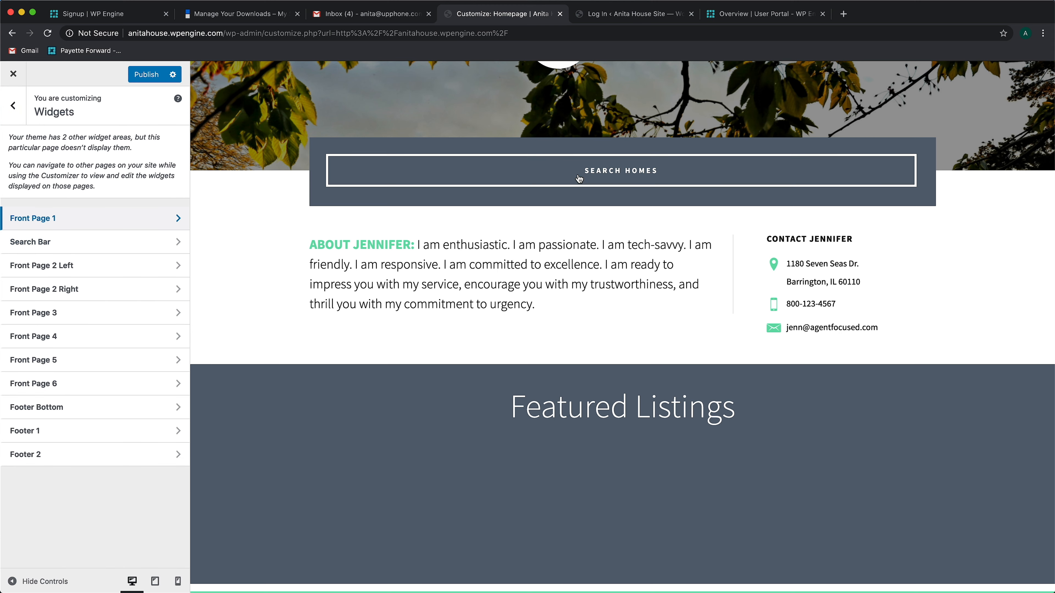
left_click(106, 247)
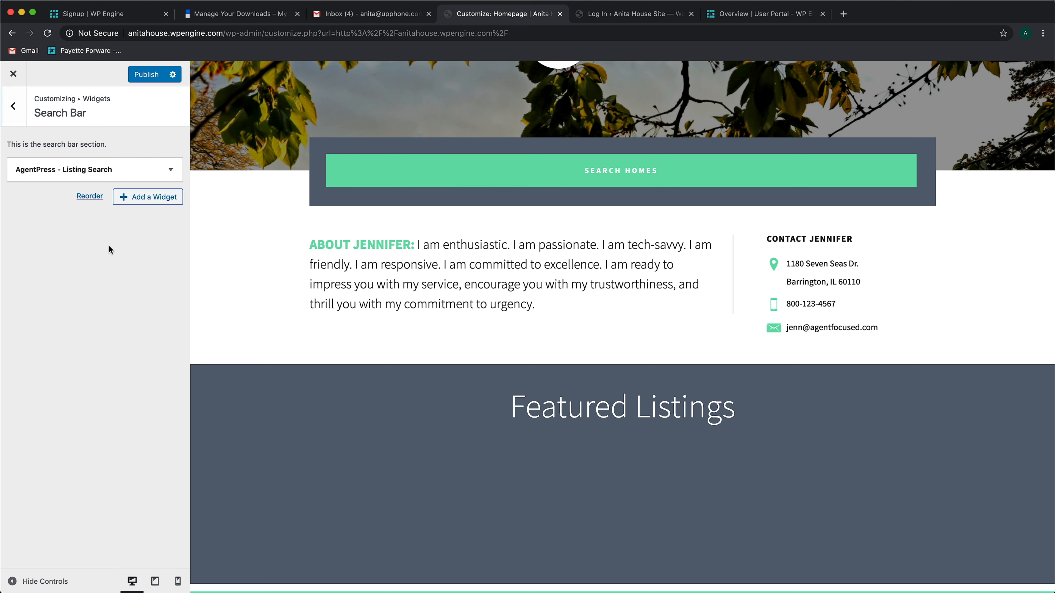
left_click(14, 109)
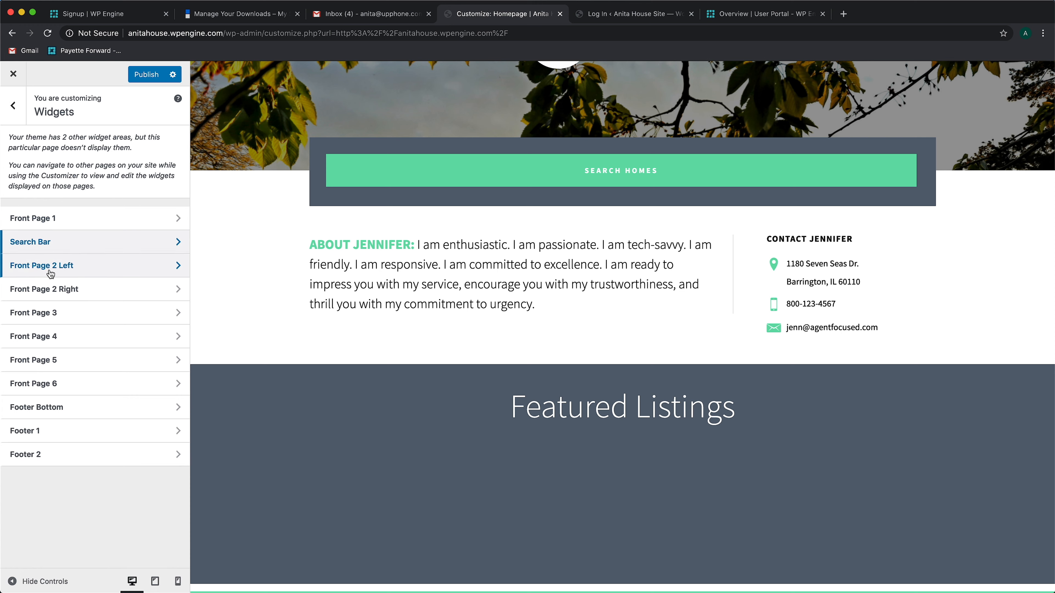
In the Front Page 2 Left Custom HTML widget, replace the demo name in the "ABOUT" heading with the agent's first name in capitals
left_click(129, 264)
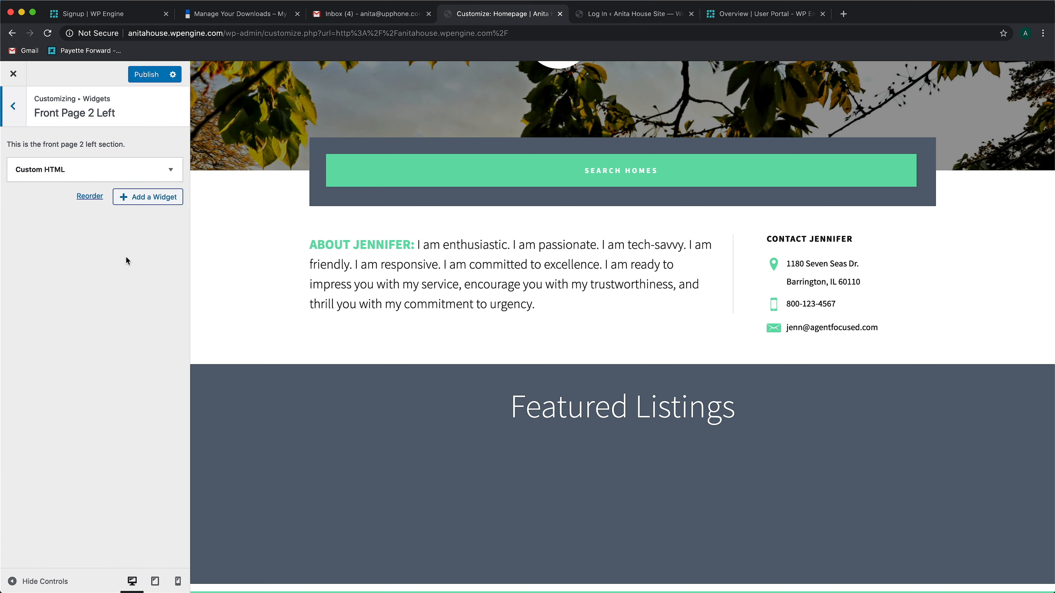
left_click(59, 167)
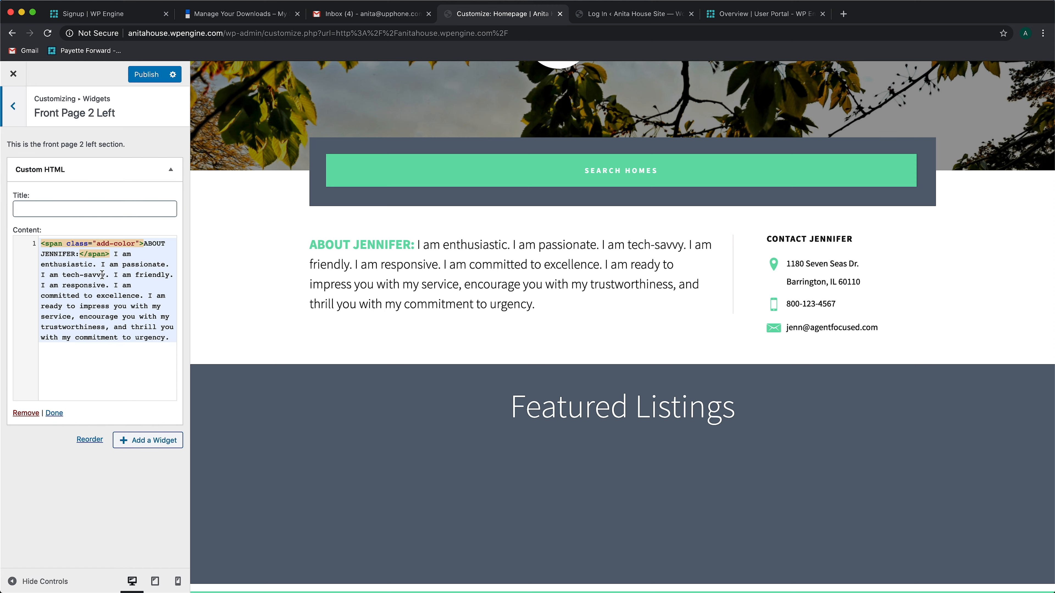
left_click(75, 252)
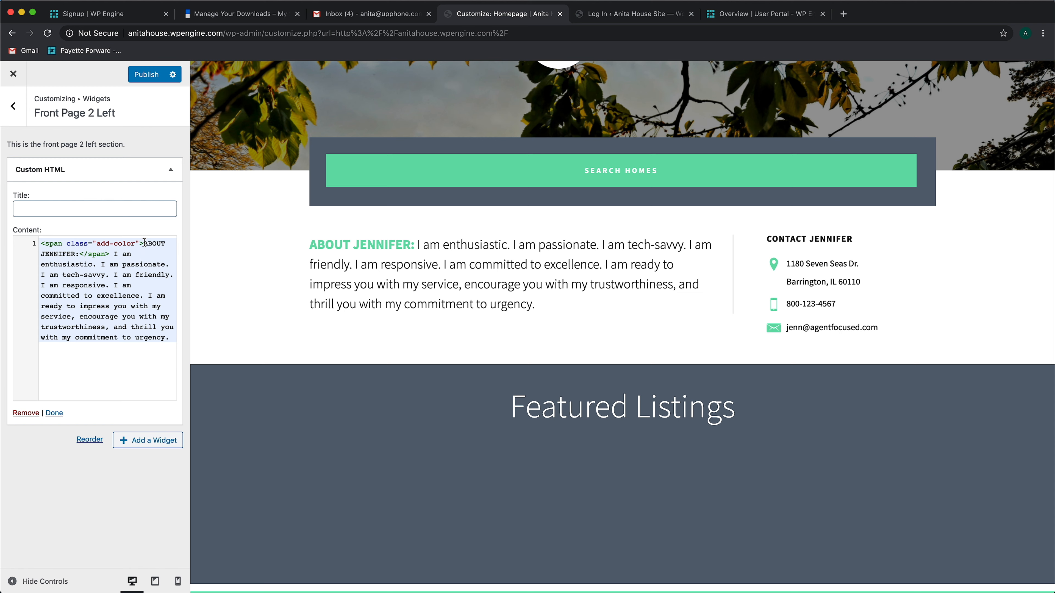
left_click_drag(143, 244, 76, 254)
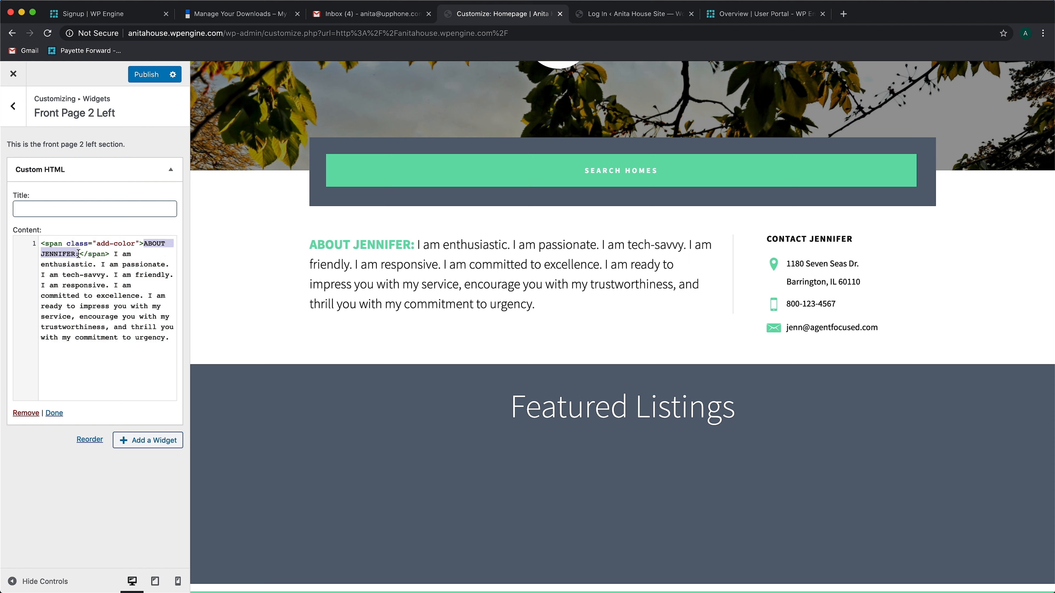
double_click(61, 255)
type("ANITA")
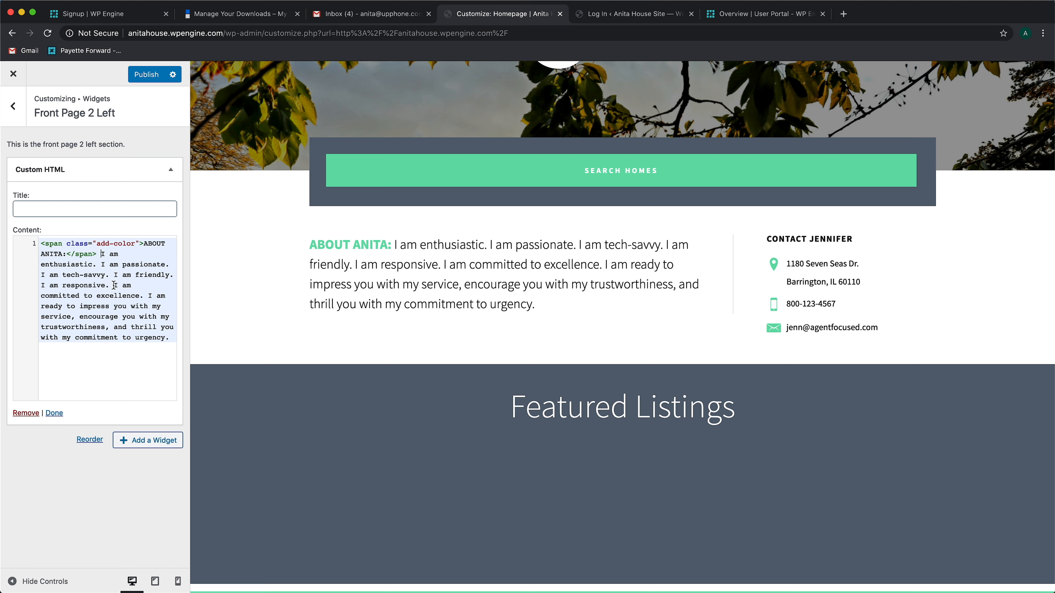
Append the sentence "And most of all, I am very humble." to the end of the about text
type("And most of all, I am ")
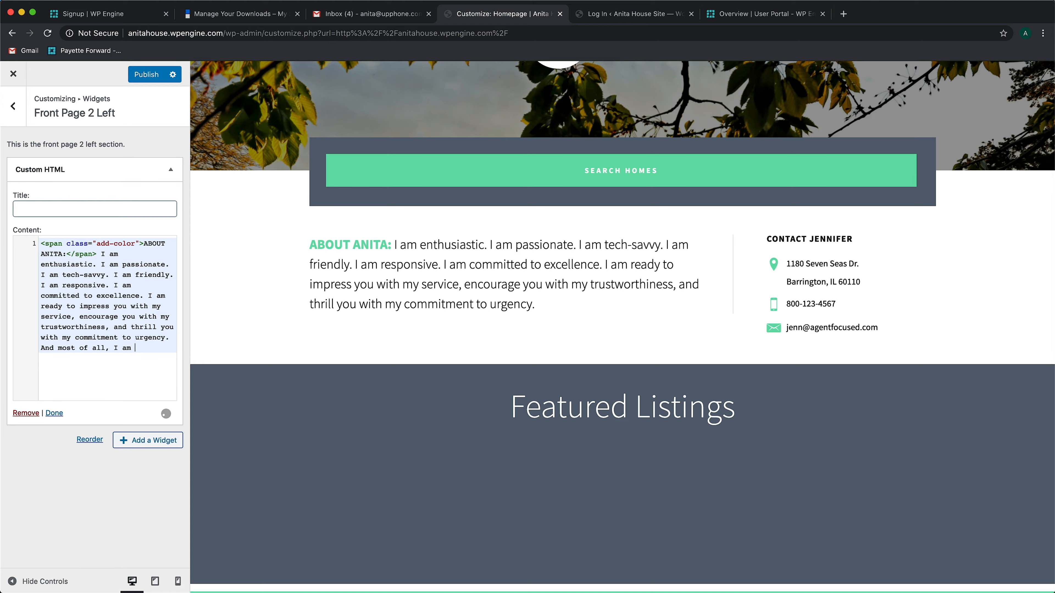
type("very humble.")
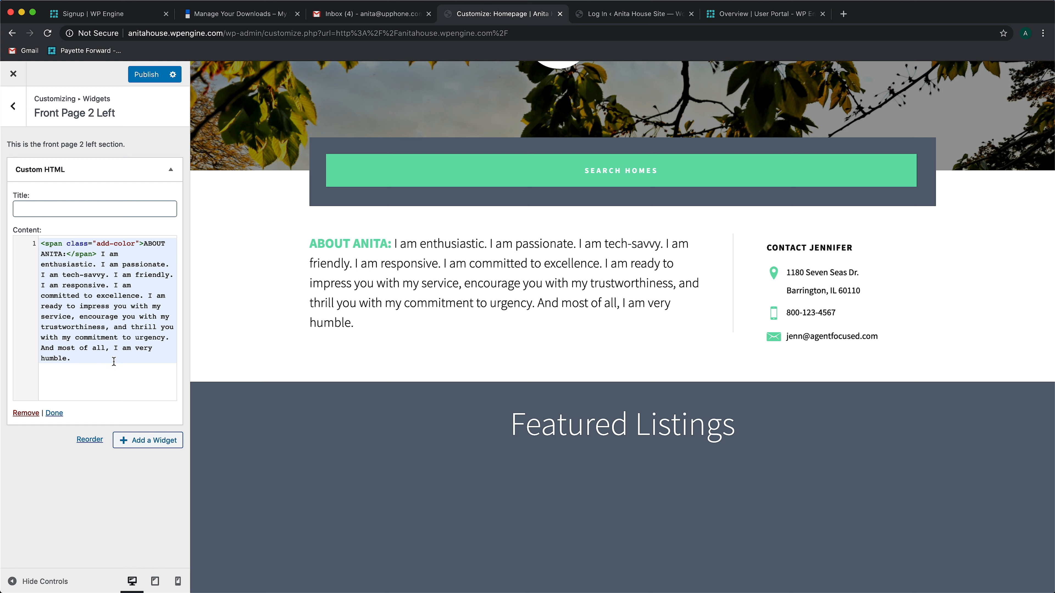
left_click(15, 112)
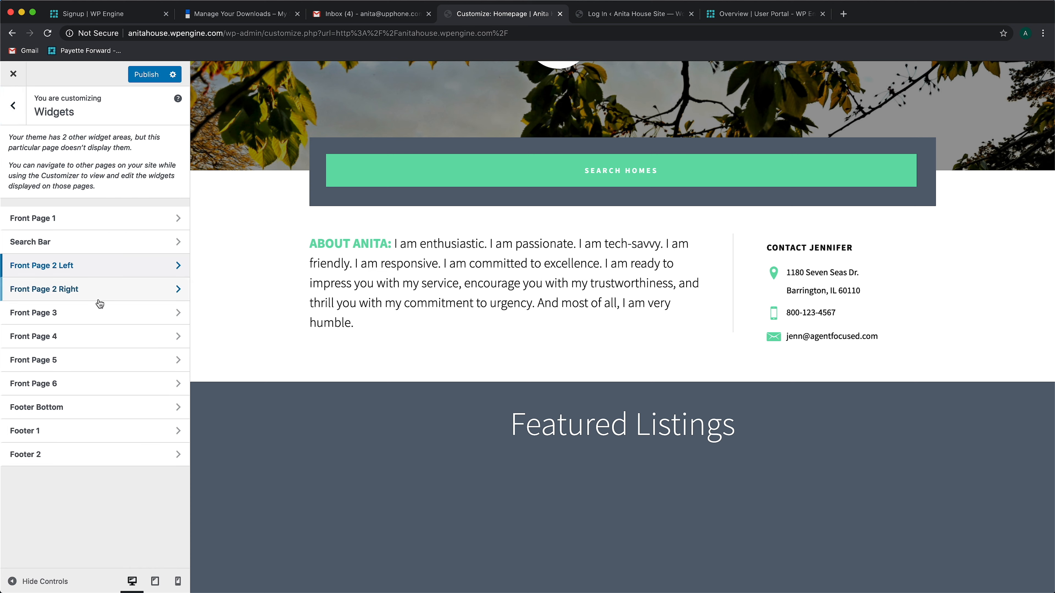
In the Front Page 2 Right Custom HTML widget, change the title to "Contact" followed by the agent's first name
left_click(66, 290)
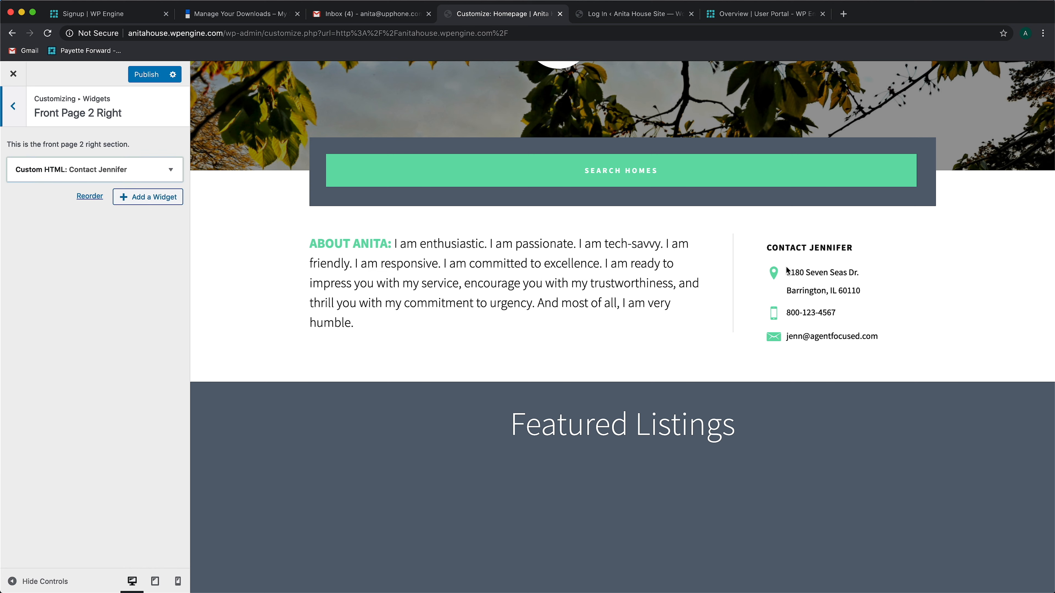
left_click(144, 173)
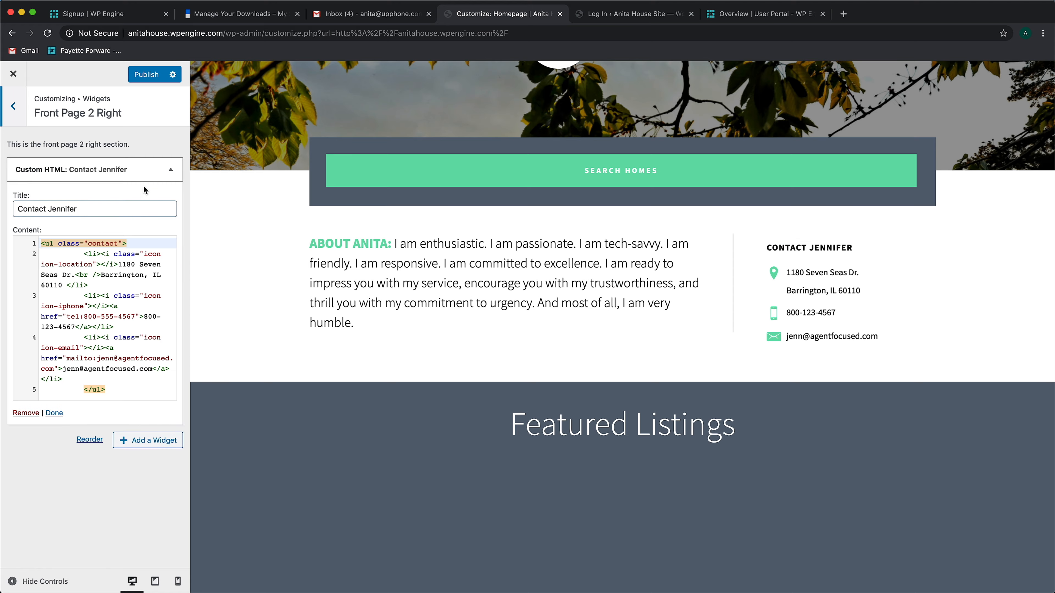
double_click(58, 202)
double_click(59, 205)
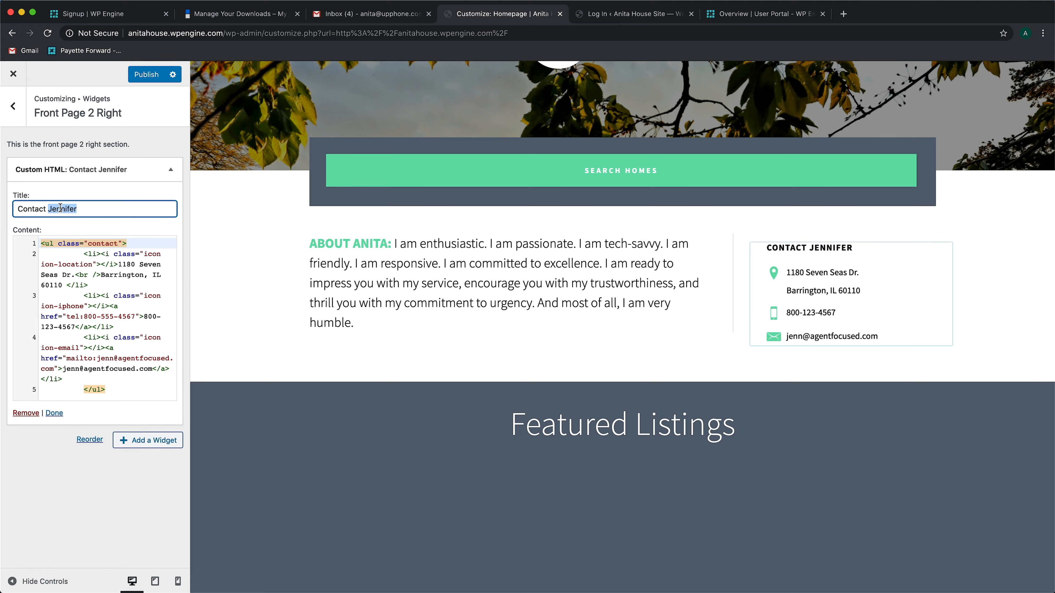
type("Anita")
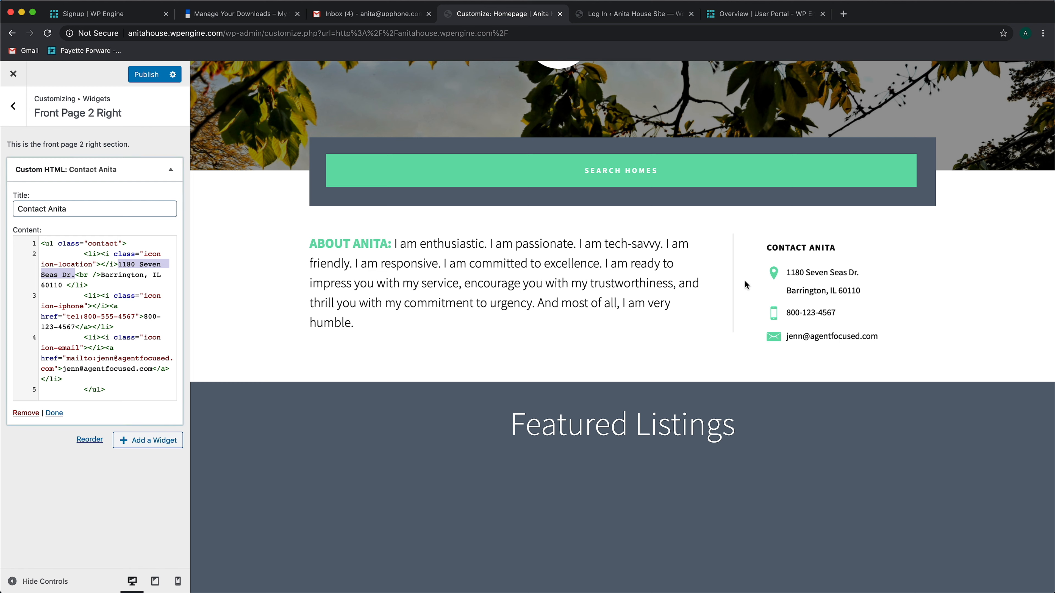
Replace the street number and the state abbreviation in the contact widget's address with the agent's own
left_click_drag(745, 283, 710, 282)
double_click(129, 265)
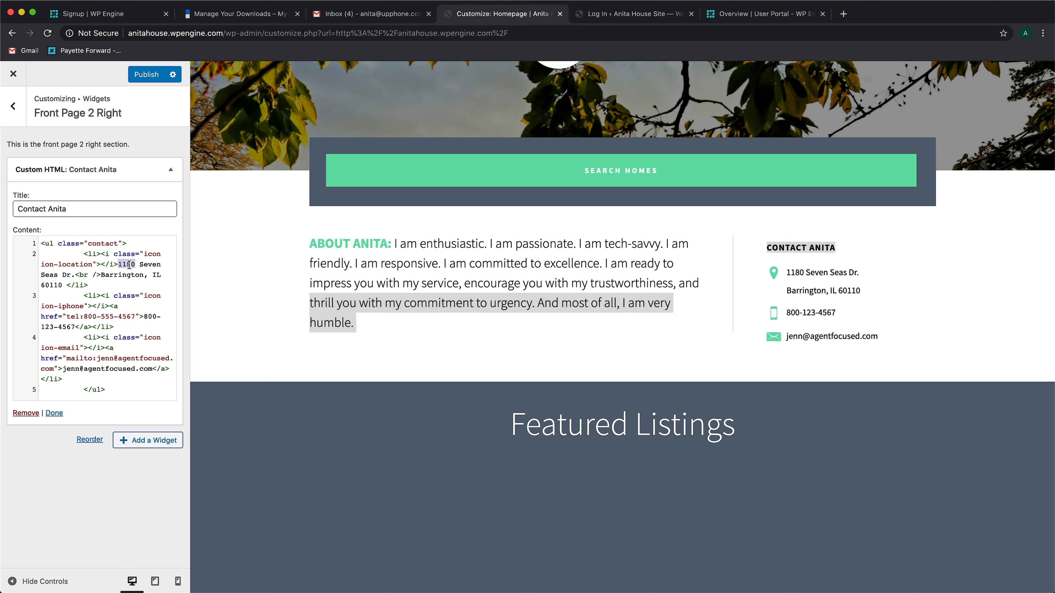
type("11")
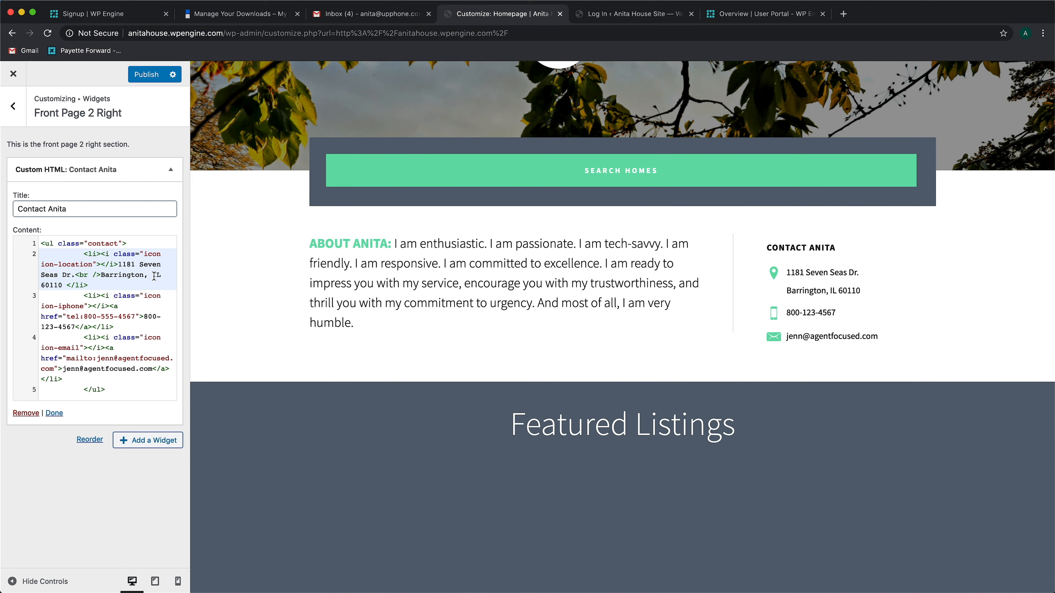
double_click(154, 276)
type("AL")
Enter the agent's phone number in both the tel link and the displayed link text of the contact widget
left_click(145, 317)
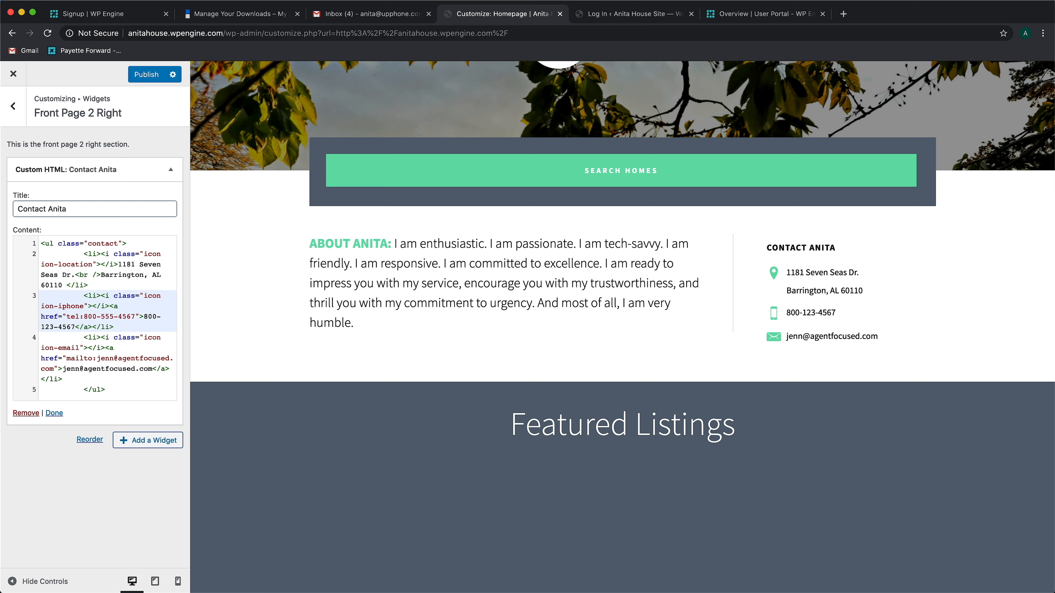
left_click(89, 317)
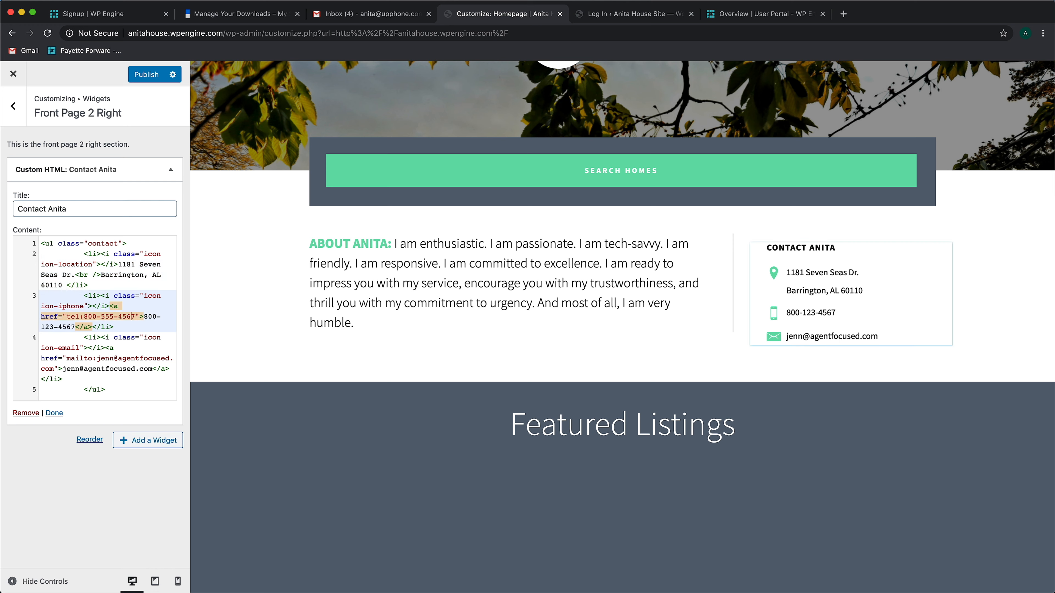
left_click_drag(84, 317, 113, 317)
type("555-")
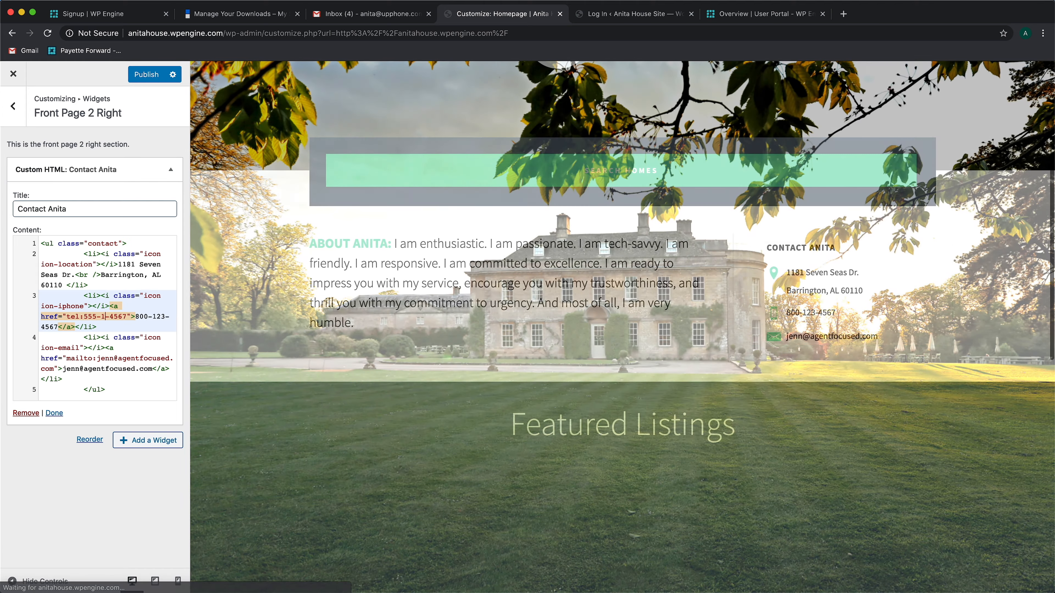
type("123")
left_click(131, 317)
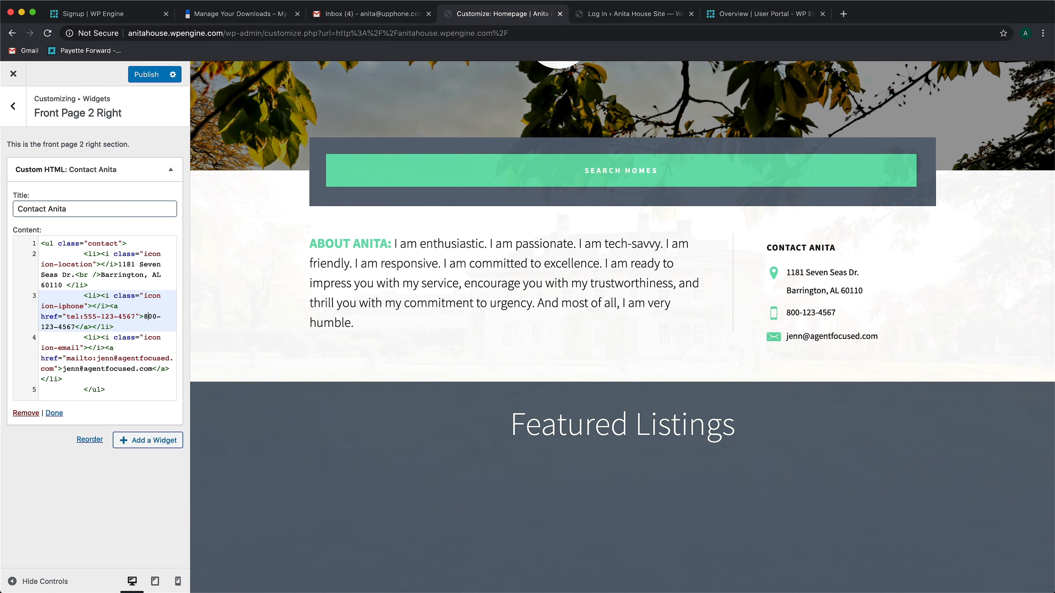
left_click_drag(143, 317, 148, 317)
type("555")
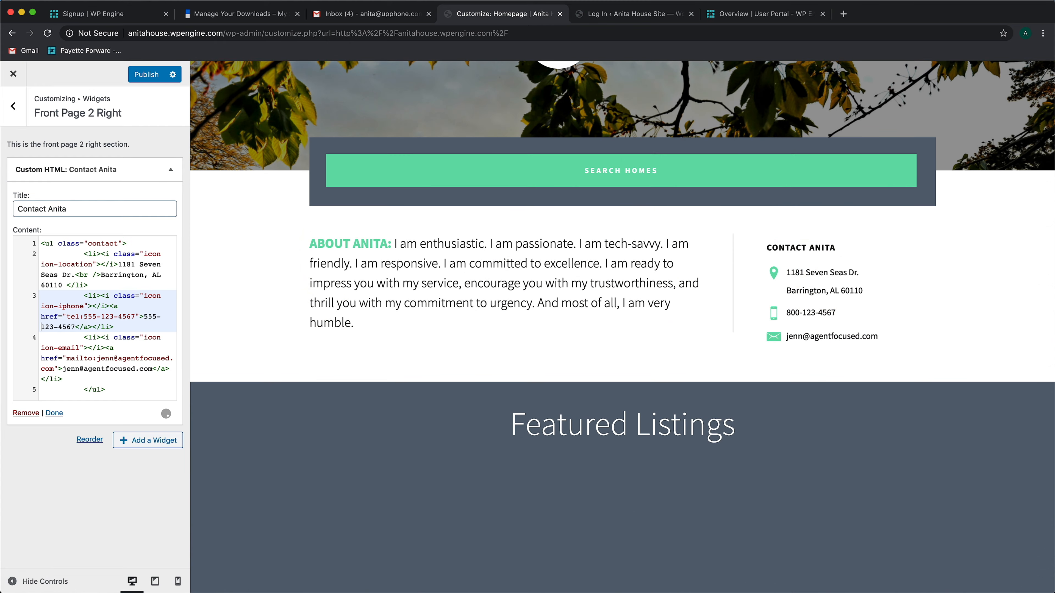
left_click(63, 328)
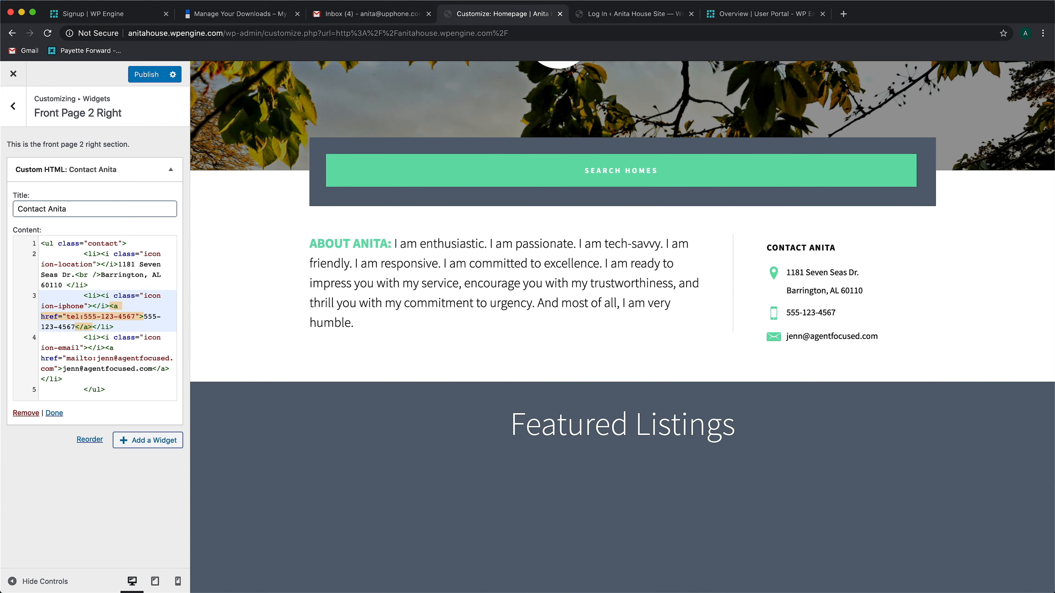
Enter the agent's e-mail address in both the mailto link and the displayed link text of the contact widget
left_click(58, 337)
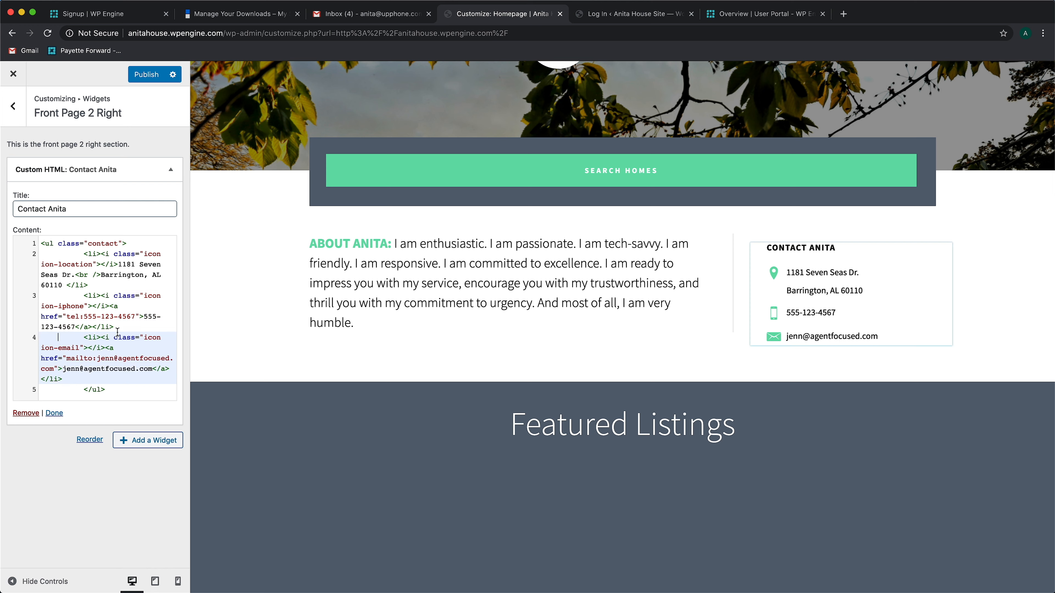
left_click(68, 359)
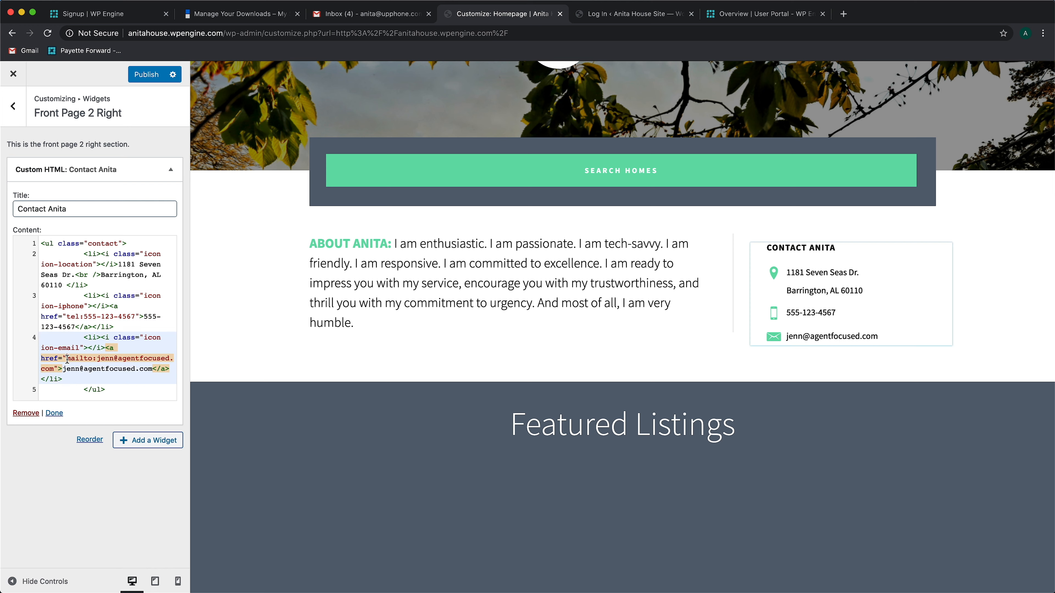
double_click(105, 358)
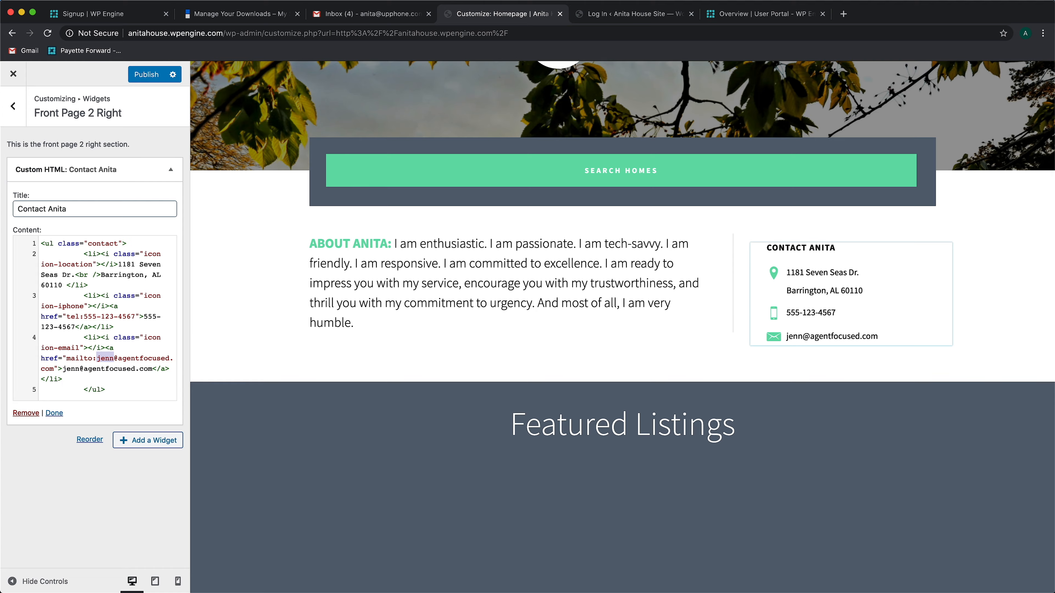
key("alt+shift+Right")
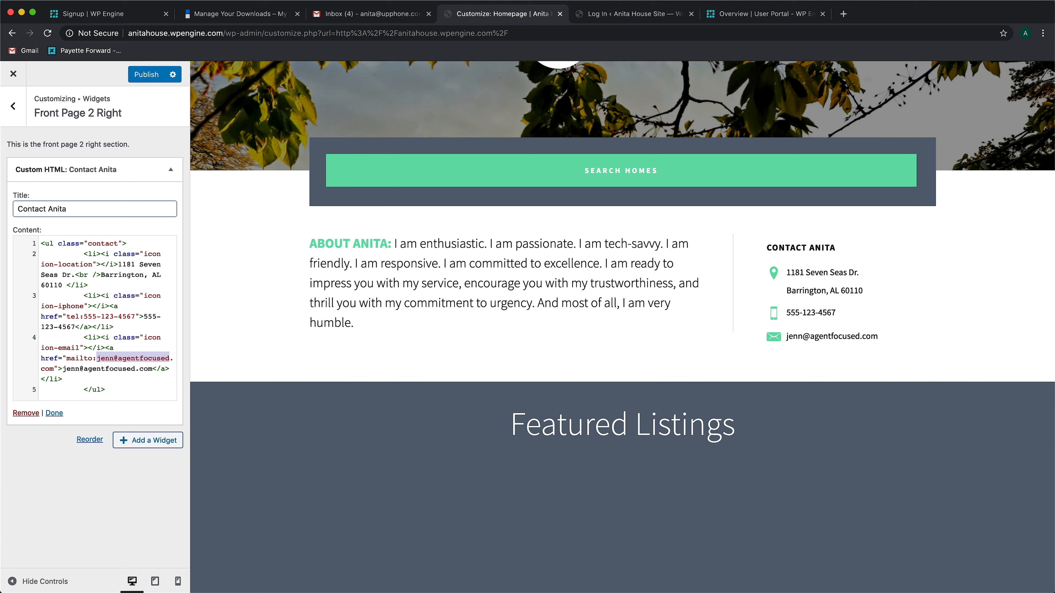
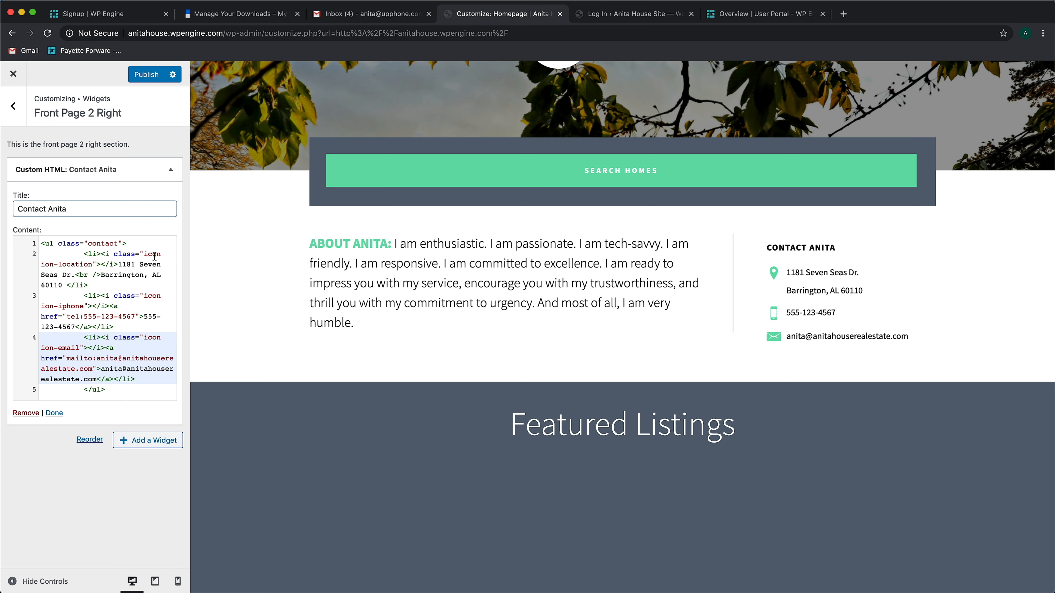
left_click(13, 106)
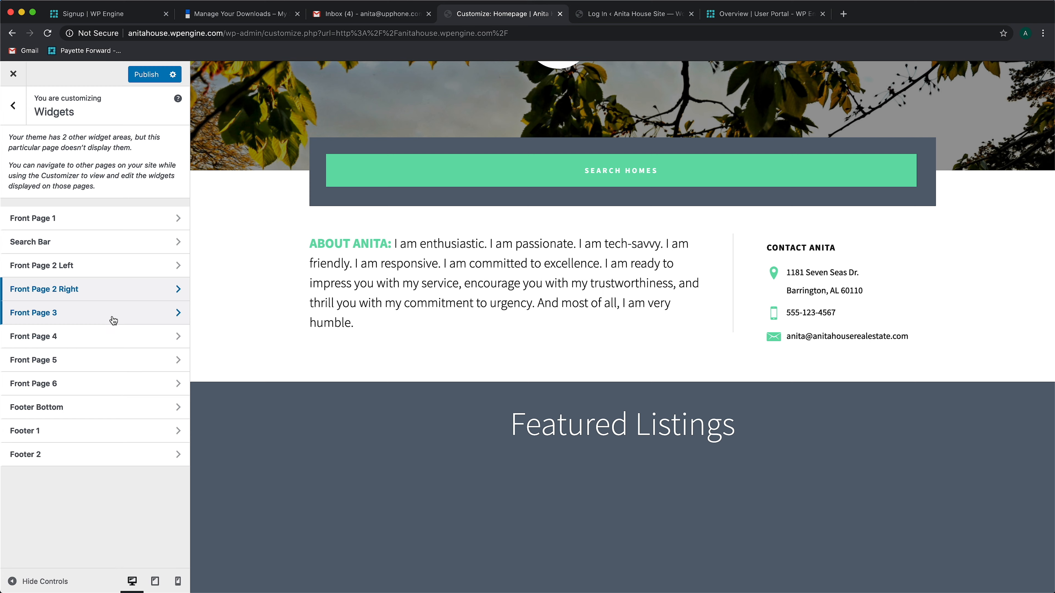
Check the Front Page 3 section and remove the Our Communities Custom HTML widget from Front Page 4
left_click(112, 316)
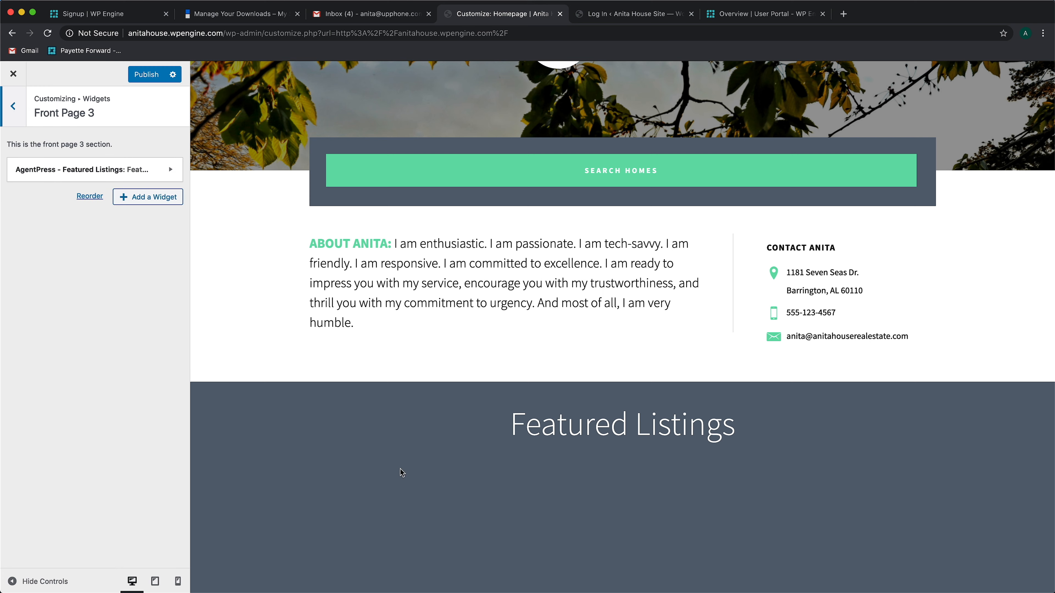
left_click(21, 112)
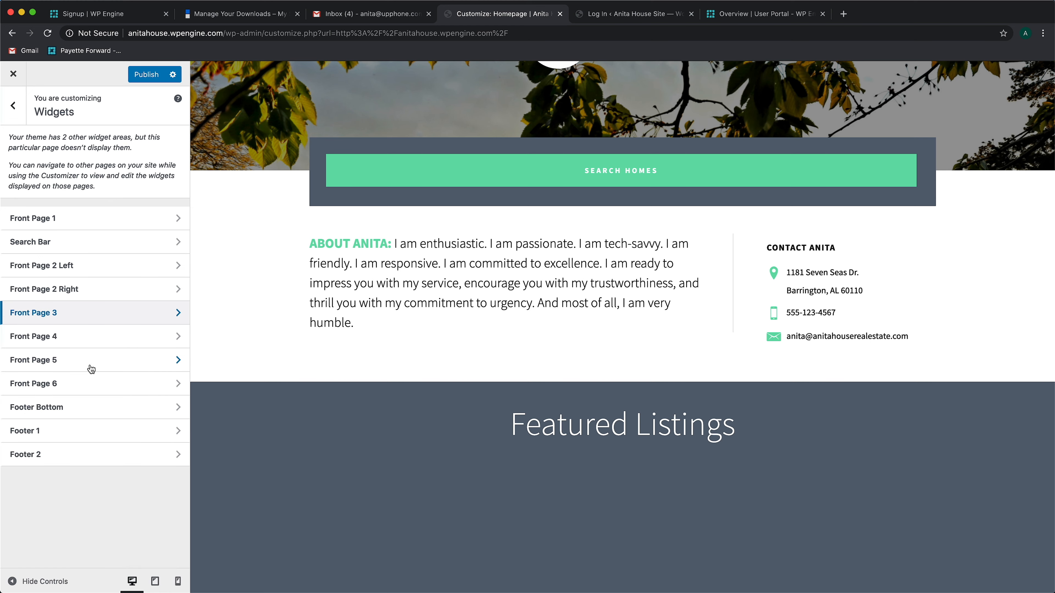
left_click(111, 337)
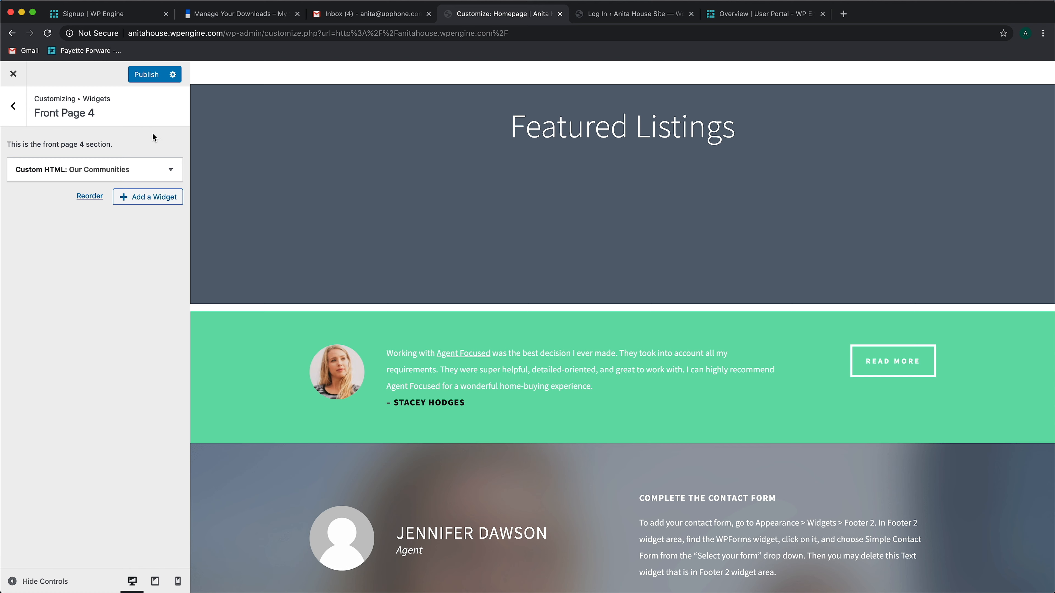
left_click(170, 170)
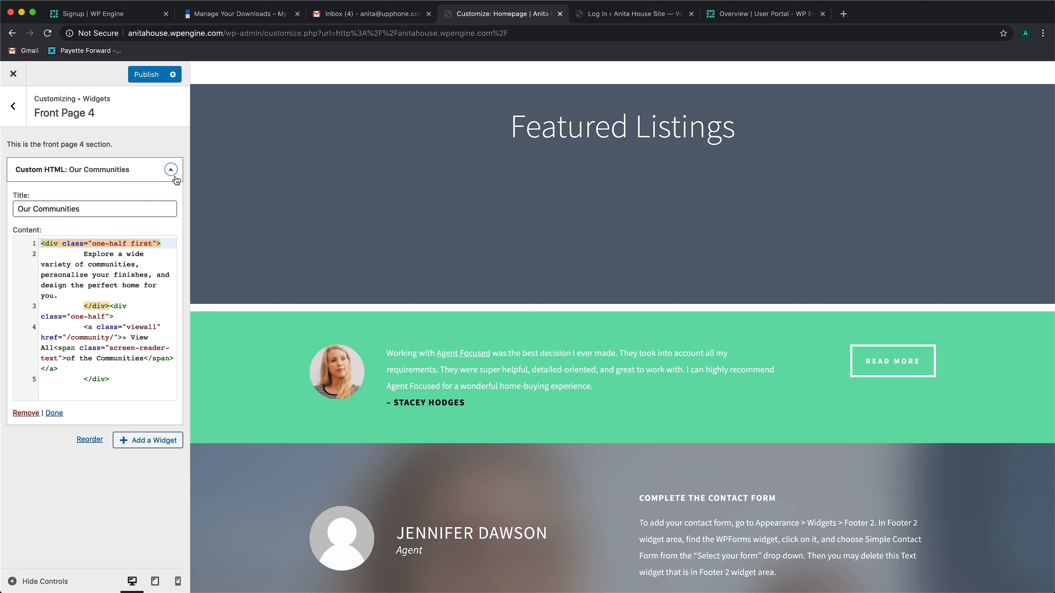
left_click(21, 414)
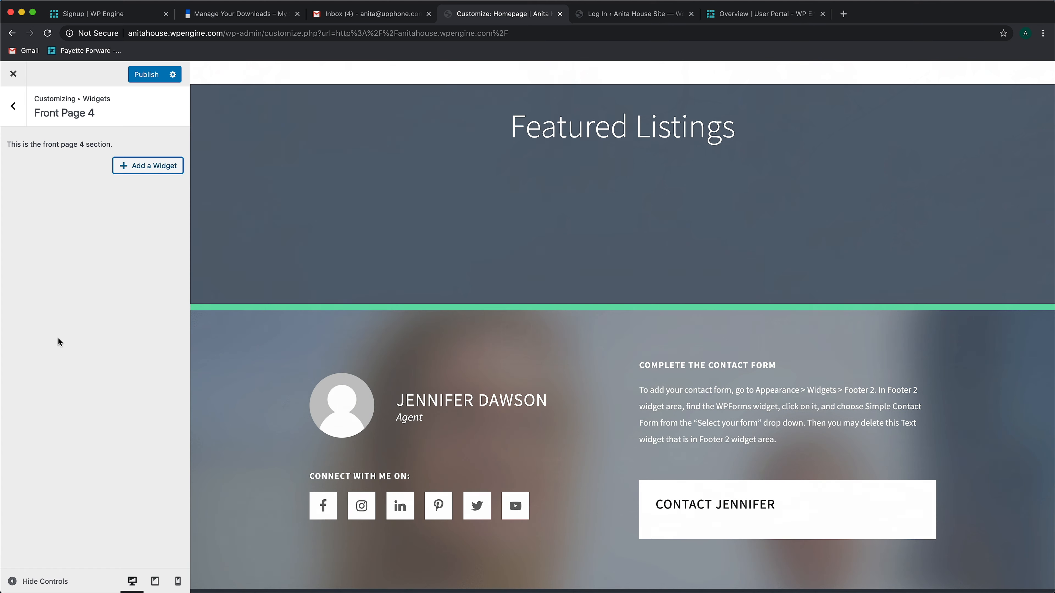
left_click(16, 113)
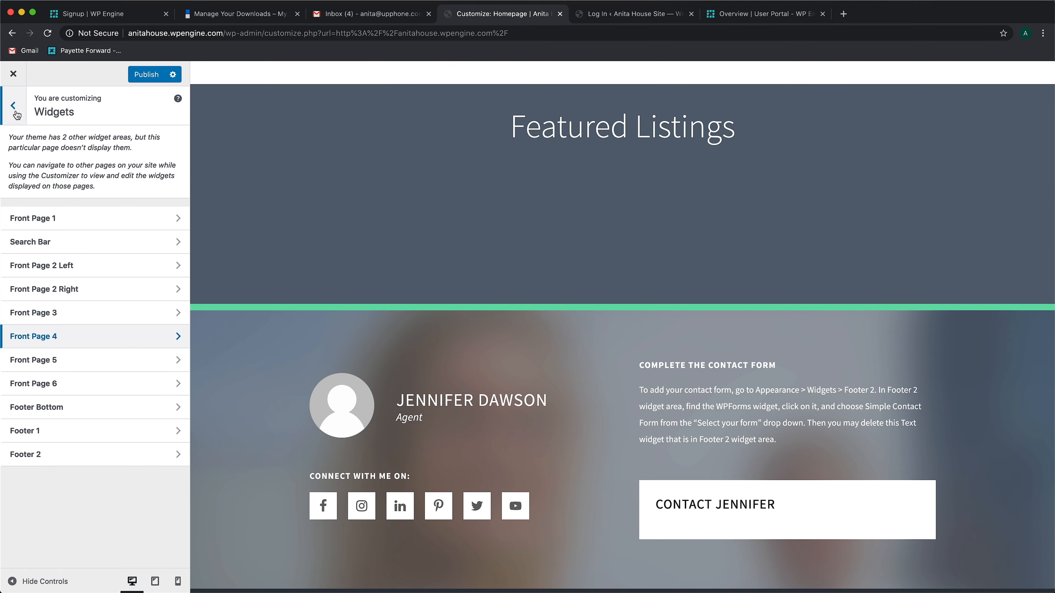
Remove the Featured Communities widget from the Front Page 5 widget area
left_click(83, 359)
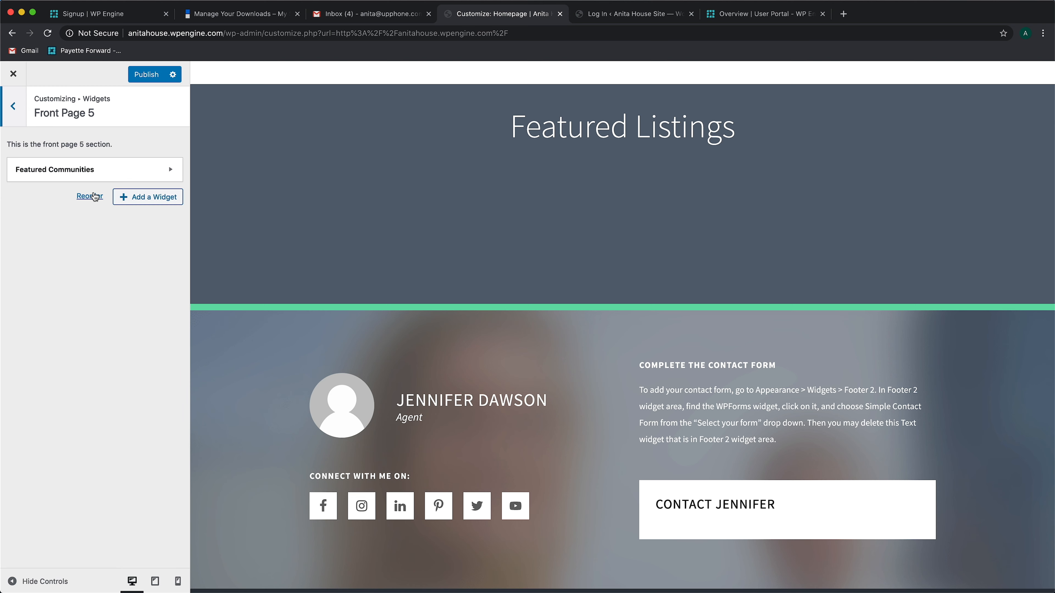
left_click(171, 172)
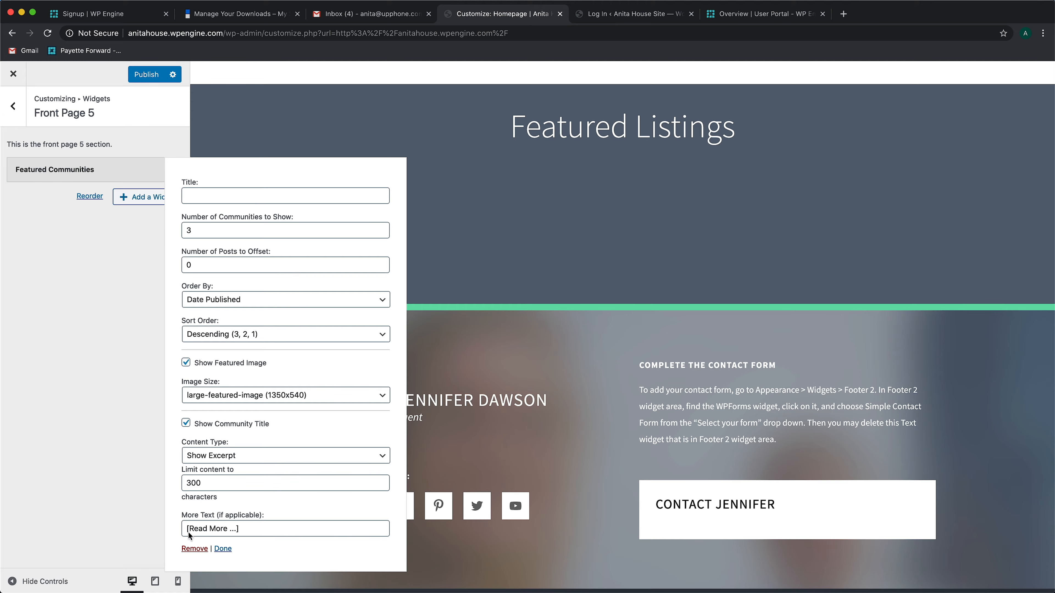
left_click(194, 549)
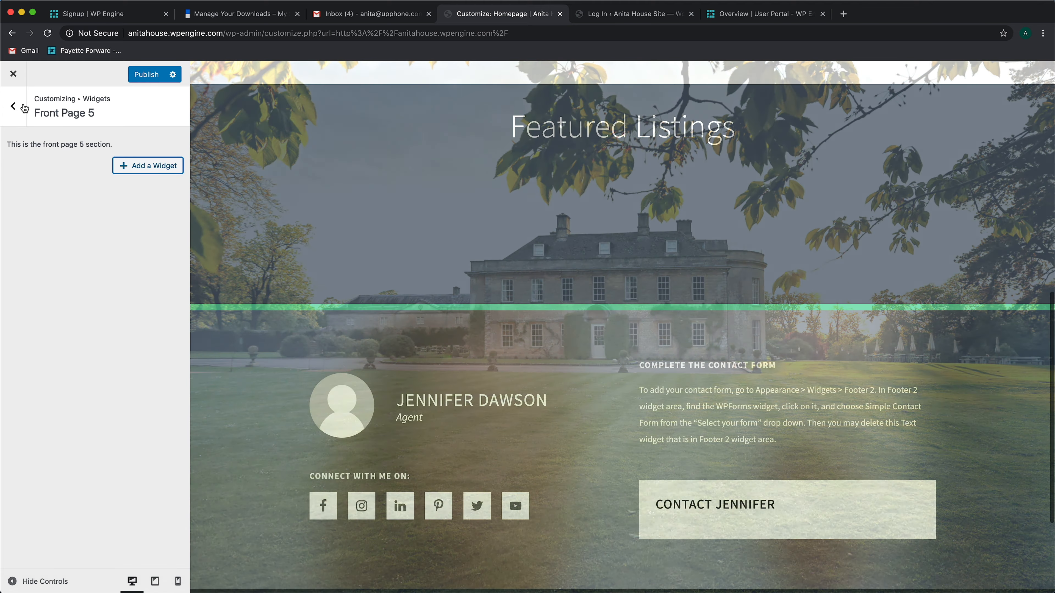
left_click(21, 107)
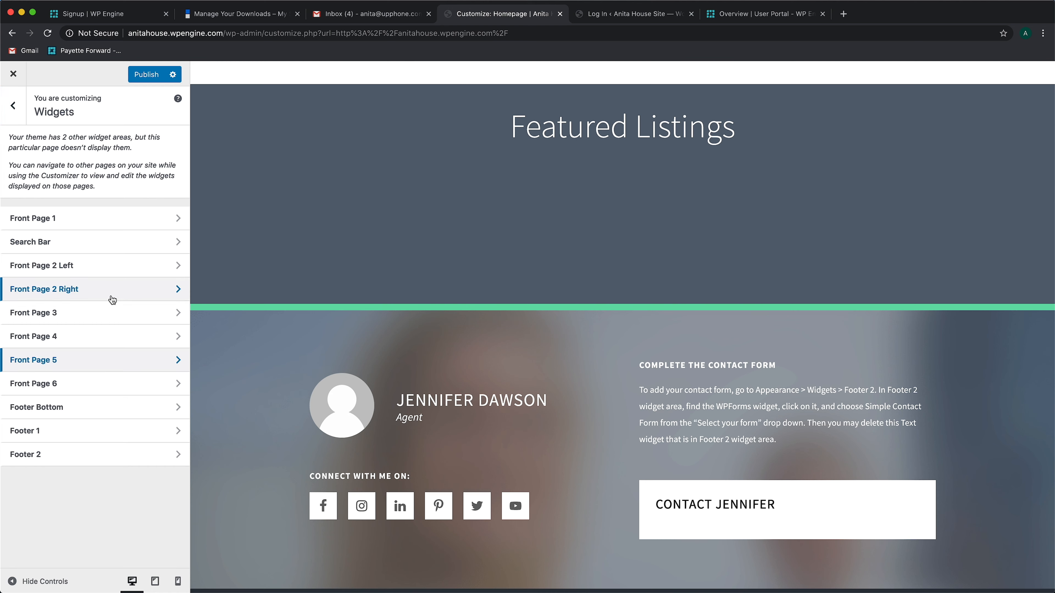
Remove the testimonial Custom HTML widget from the Front Page 6 widget area and publish the changes
left_click(96, 386)
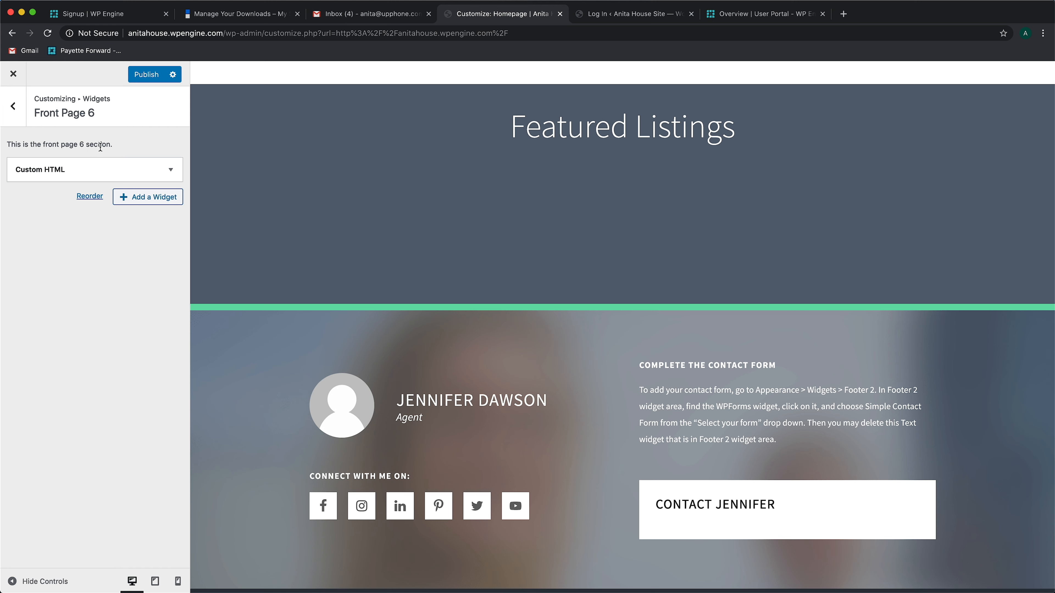
left_click(129, 169)
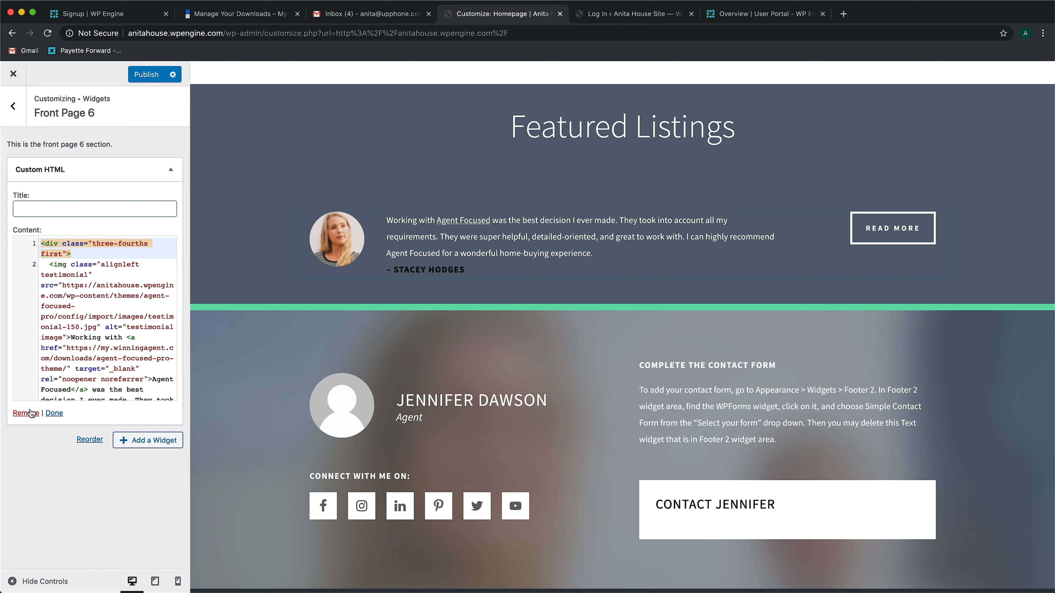
left_click(54, 413)
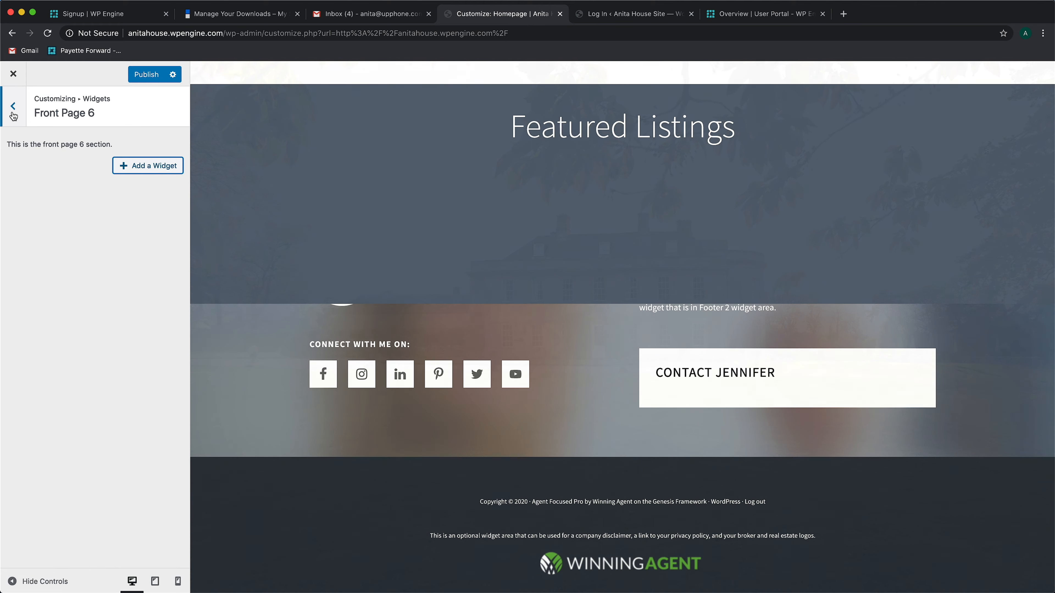
left_click(13, 109)
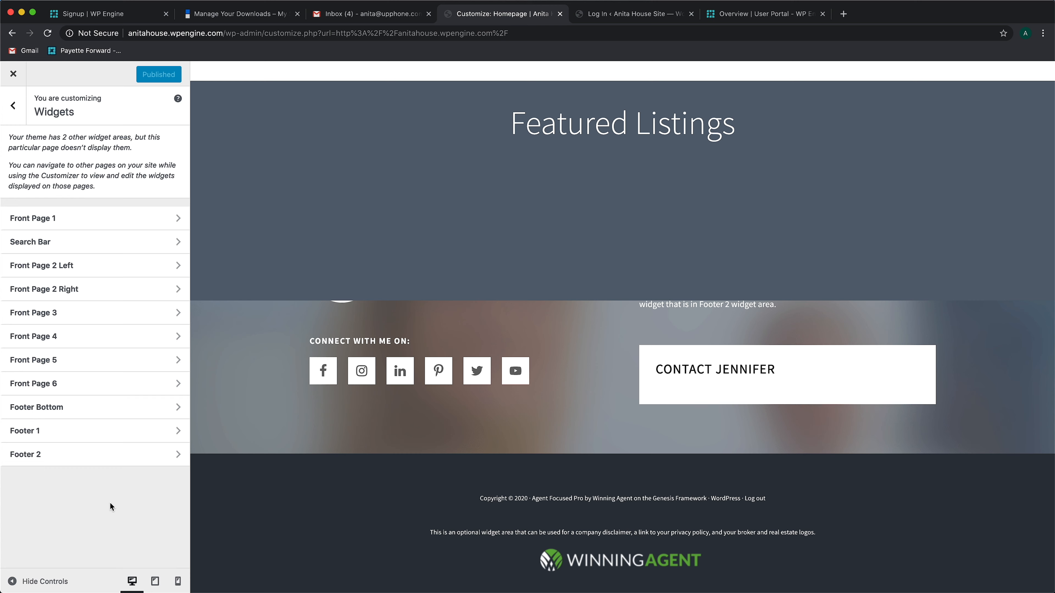
Remove both the disclaimer Text widget and the logo Image widget from the Footer Bottom widget area
left_click(122, 413)
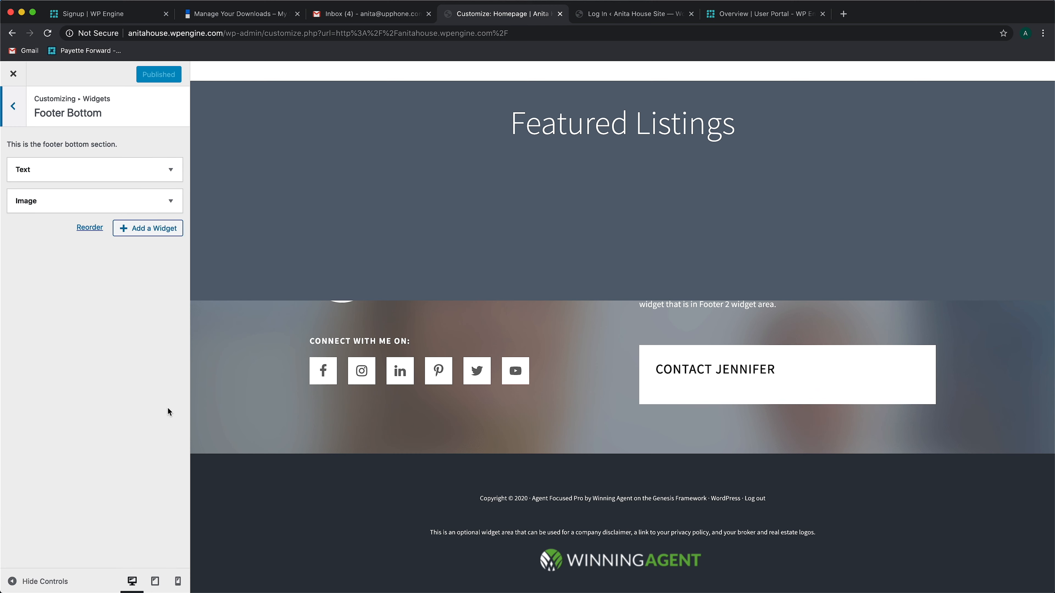
left_click_drag(430, 532, 616, 512)
left_click(390, 535)
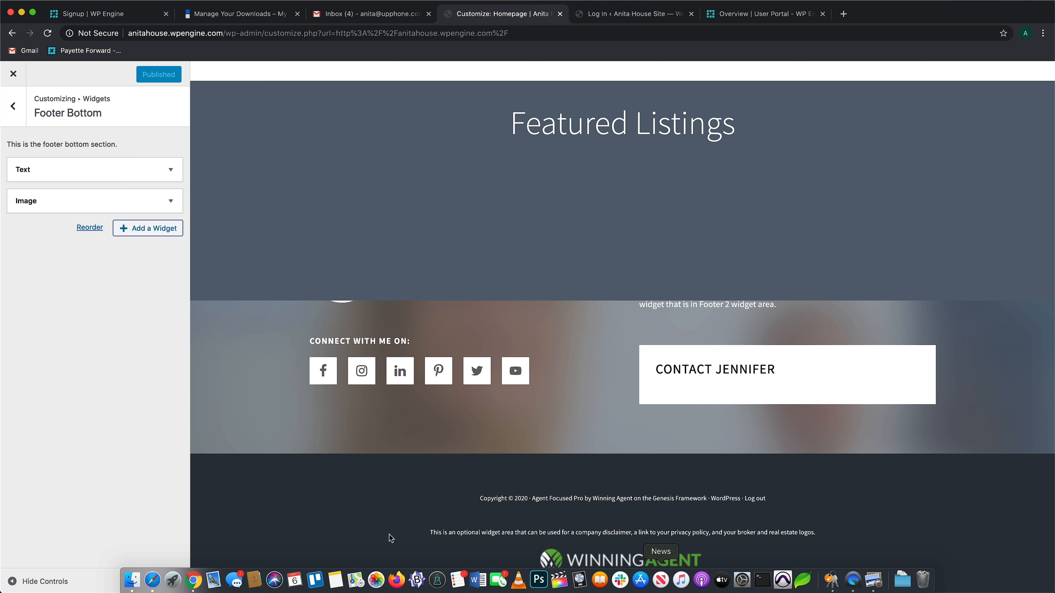
left_click(66, 168)
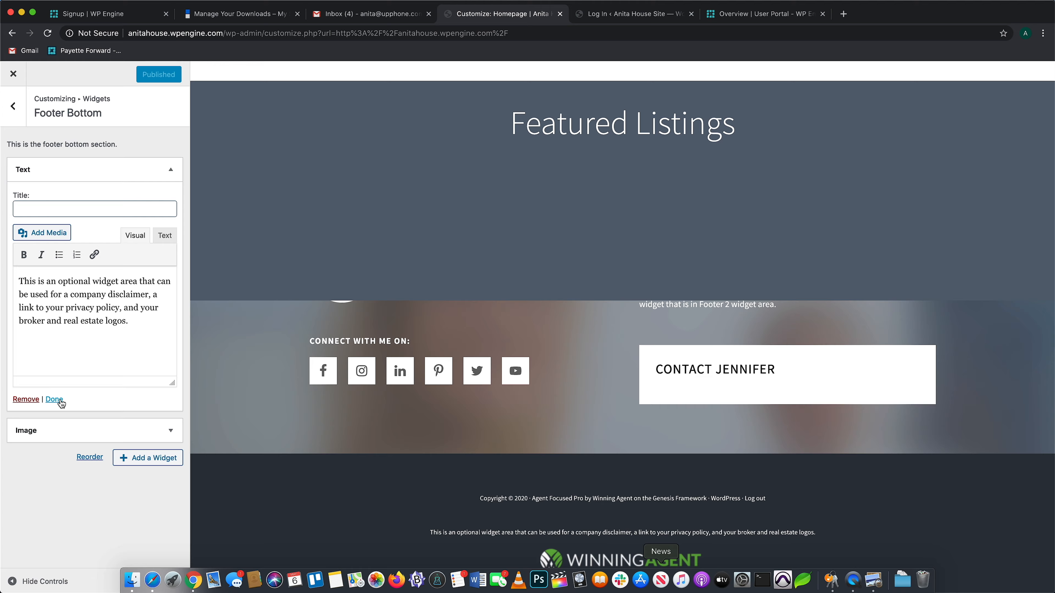
left_click(26, 399)
left_click(80, 177)
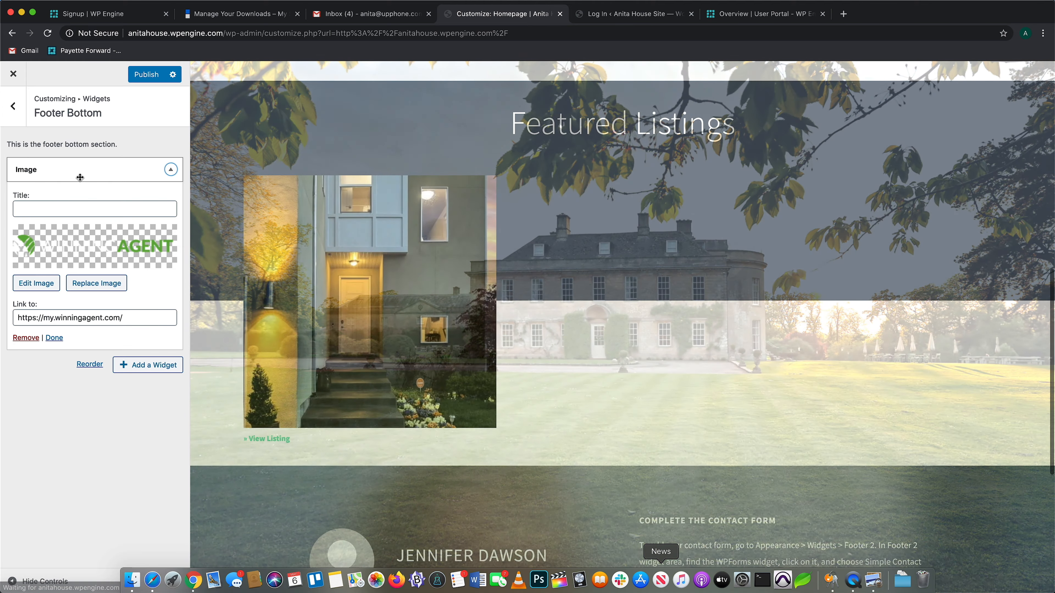
left_click(29, 338)
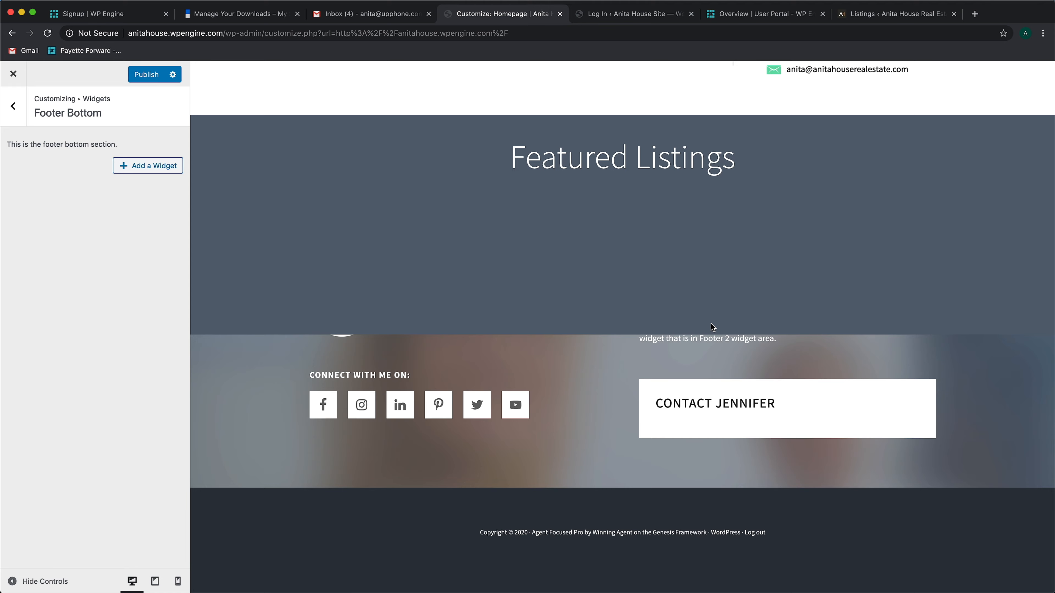
left_click(13, 106)
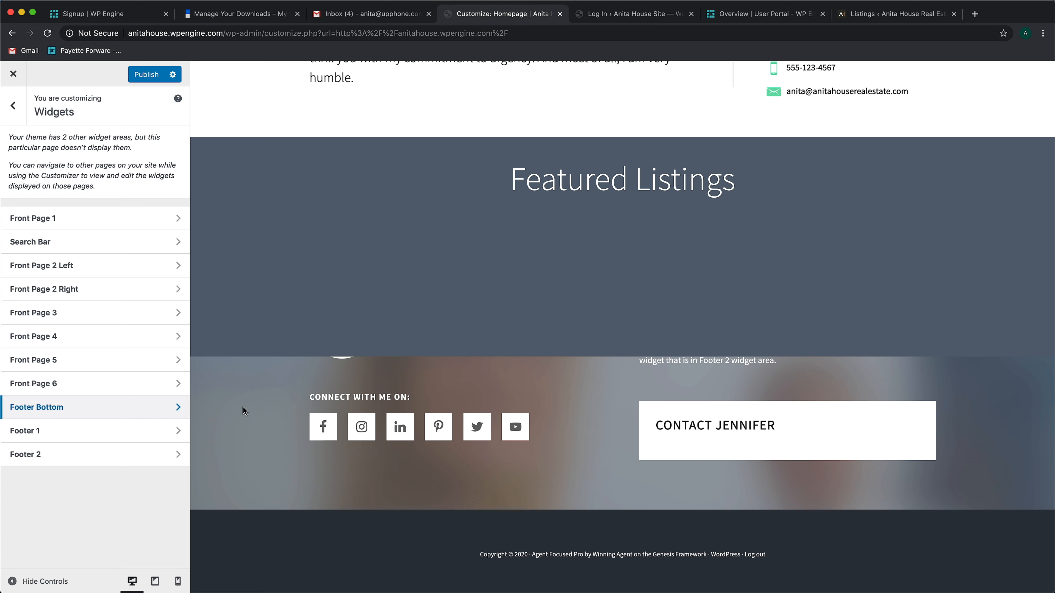
In Footer 1's User Profile custom text, replace the demo name with the agent's full name and set the job title to Certified Realtor
left_click(79, 437)
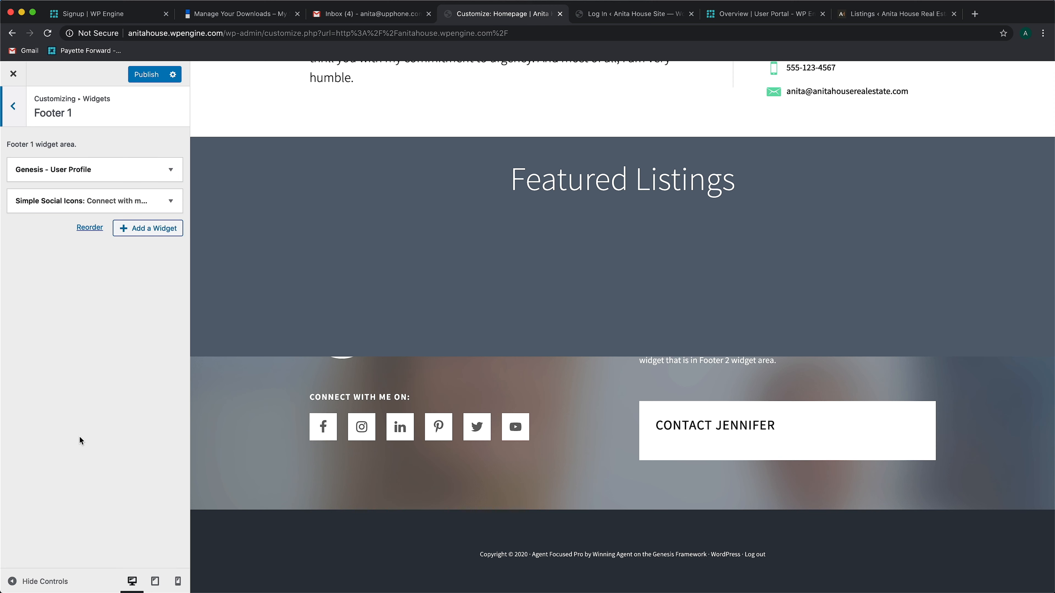
left_click(167, 168)
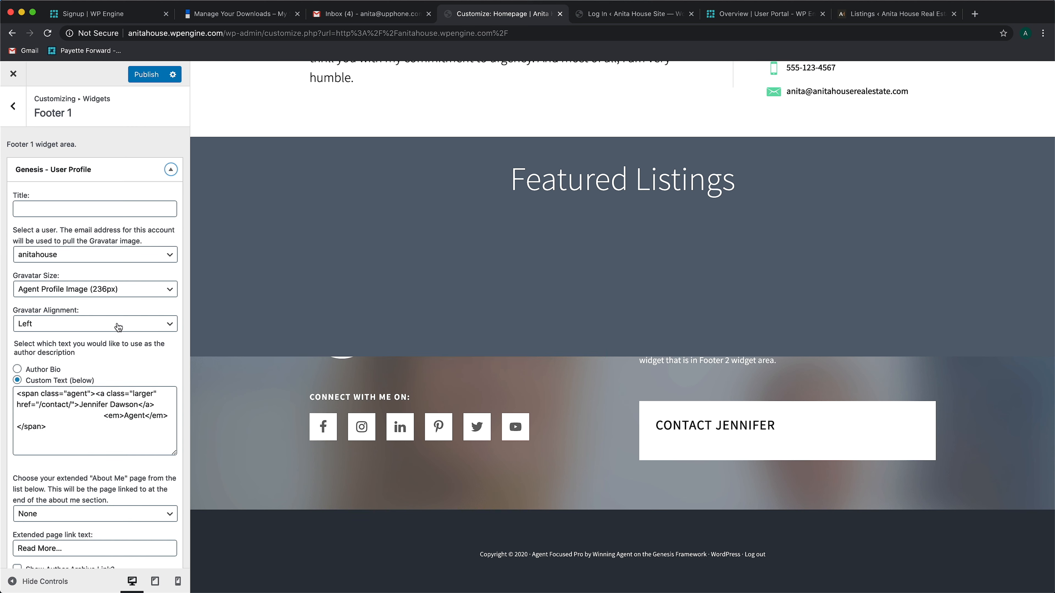
scroll(118, 328, "down", 3)
scroll(118, 327, "down", 4)
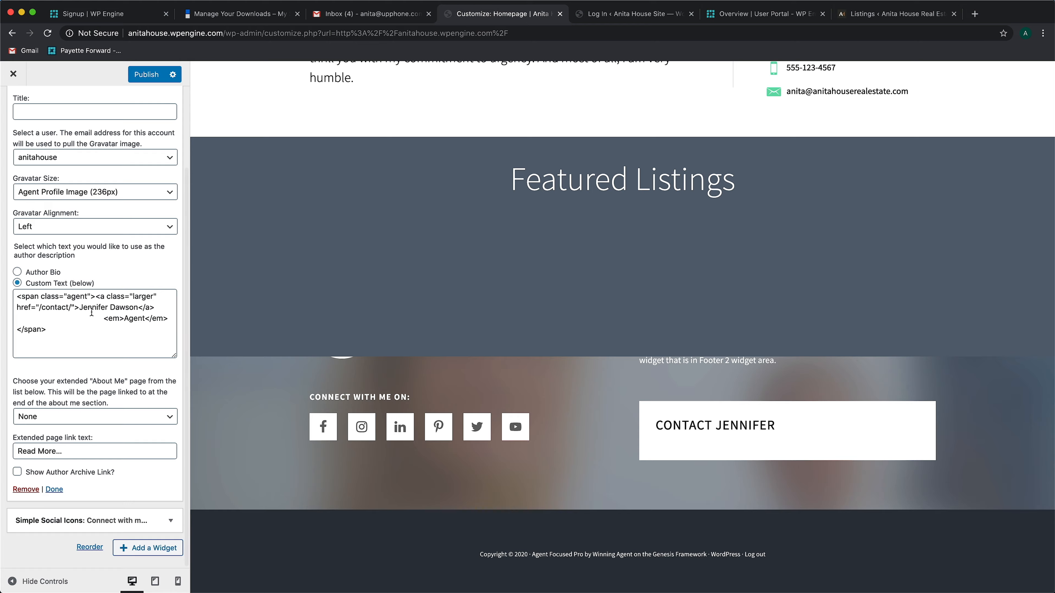
left_click_drag(81, 307, 138, 307)
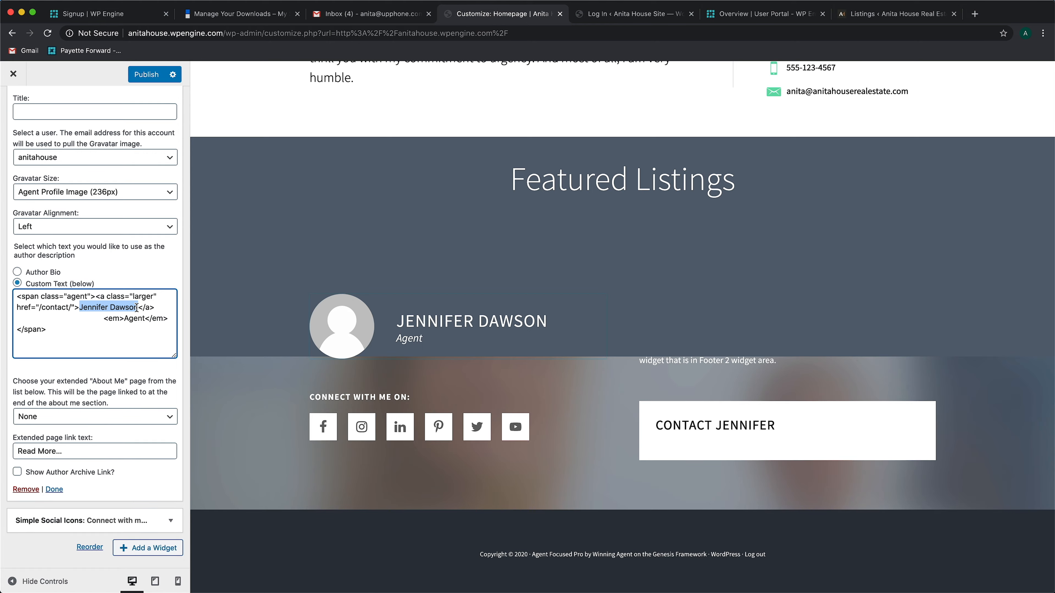
type("Anita House")
double_click(133, 318)
type("Certified Realtor")
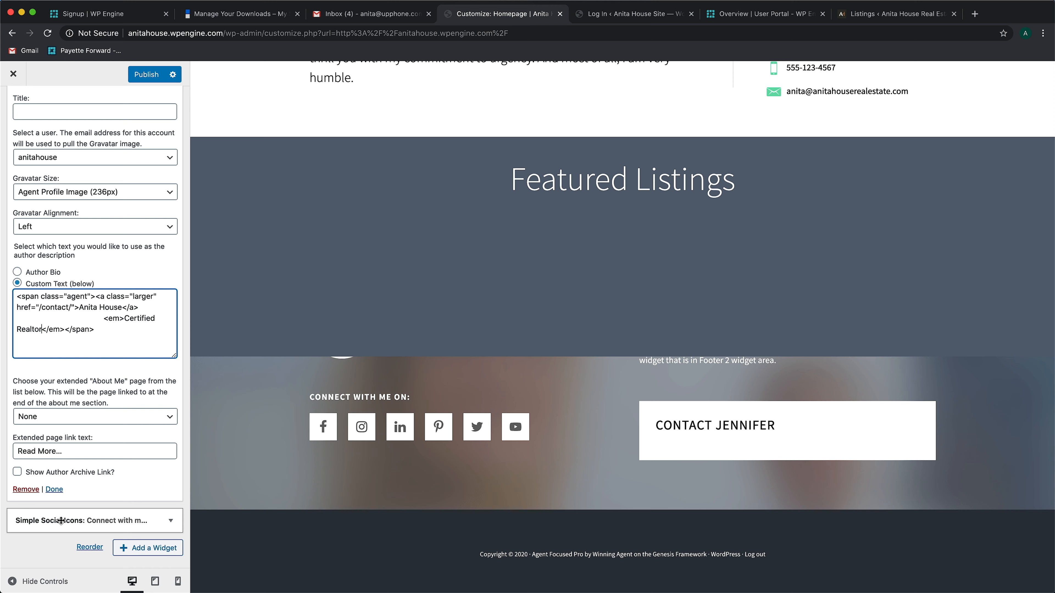
Clear the Facebook, LinkedIn and Instagram URIs in Footer 1's Simple Social Icons widget
left_click(57, 521)
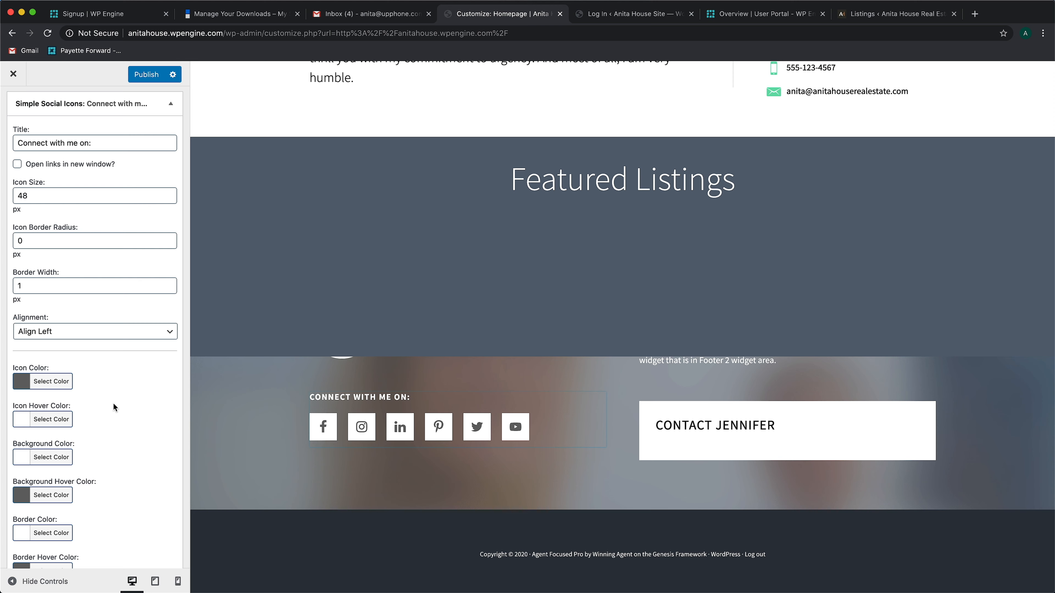
scroll(112, 402, "down", 12)
scroll(111, 400, "down", 2)
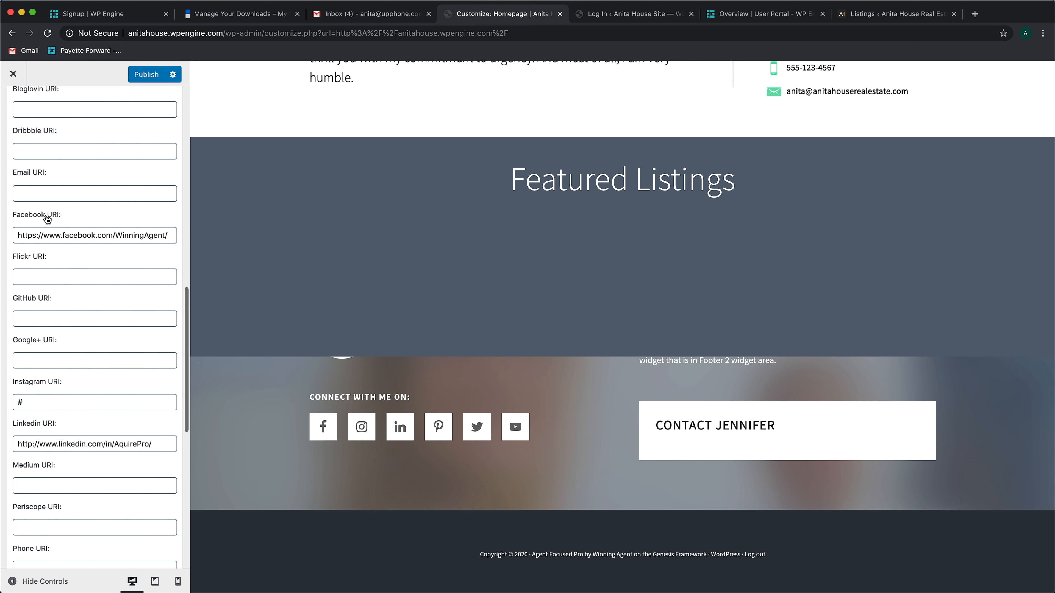
left_click(34, 234)
key("super+a")
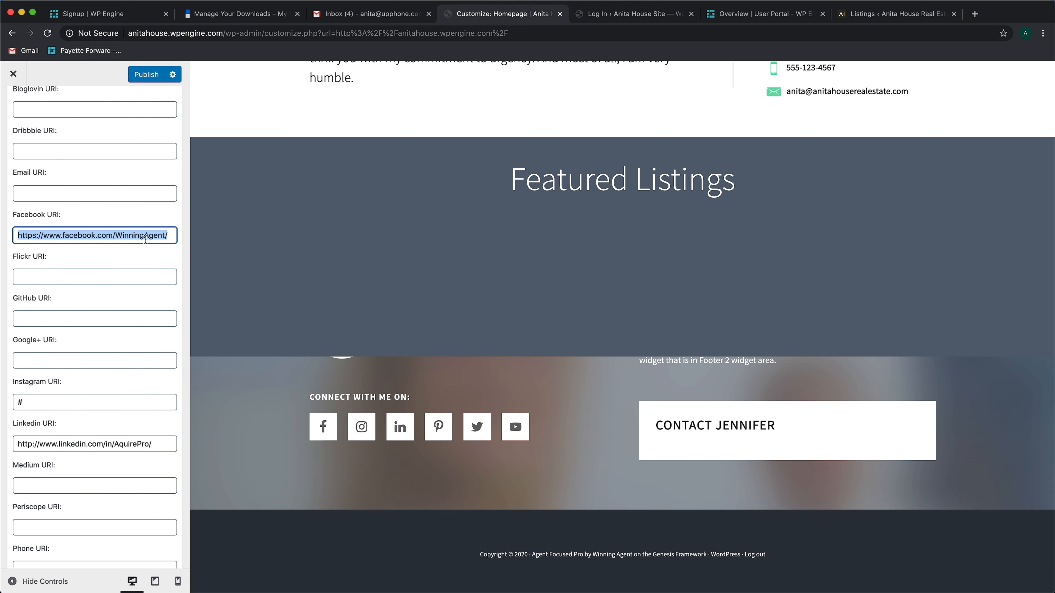
scroll(83, 208, "up", 3)
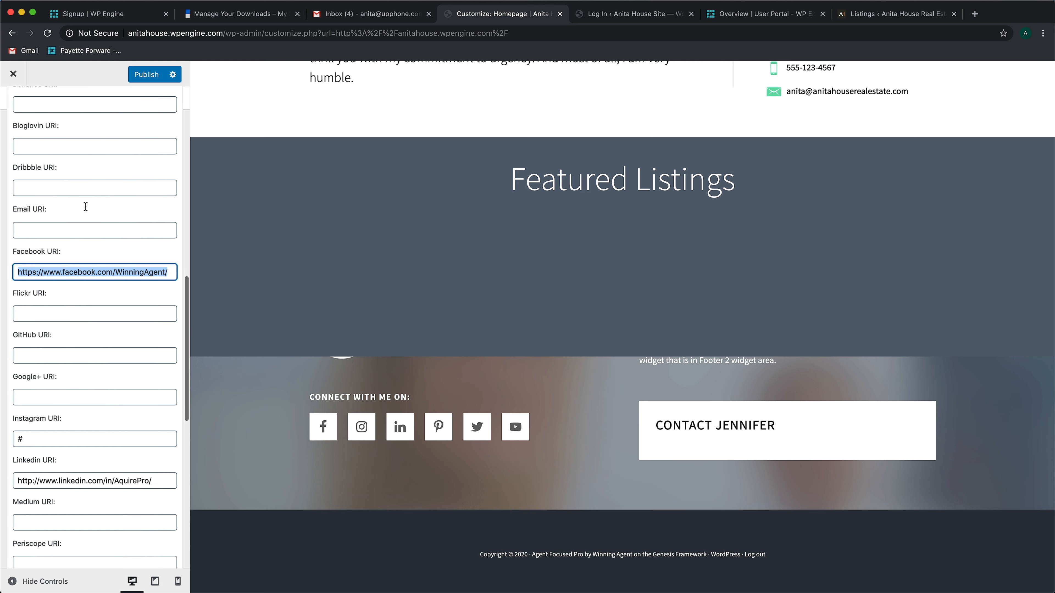
scroll(84, 205, "down", 1)
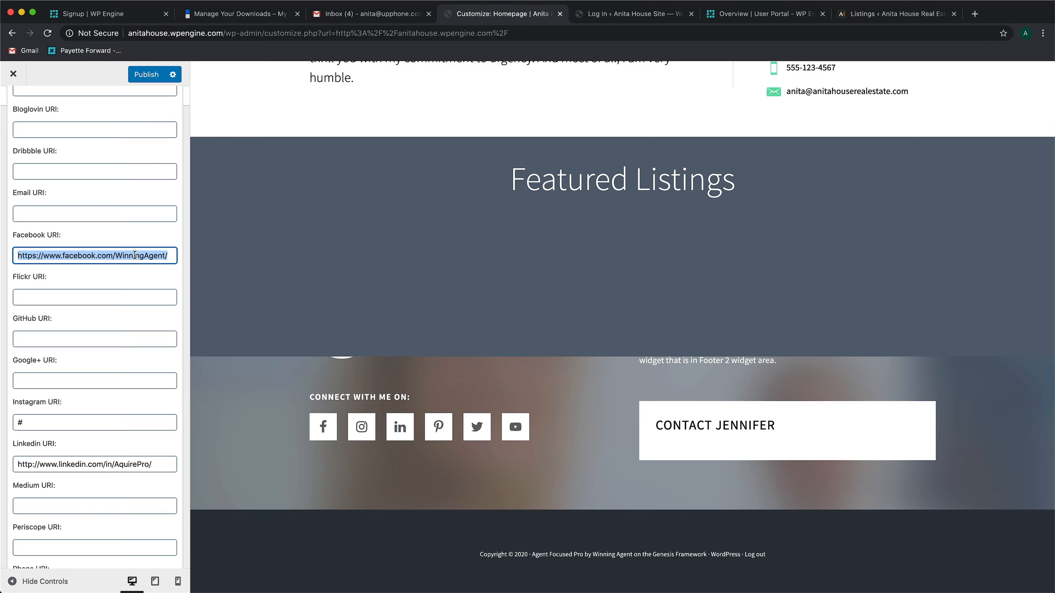
key("BackSpace")
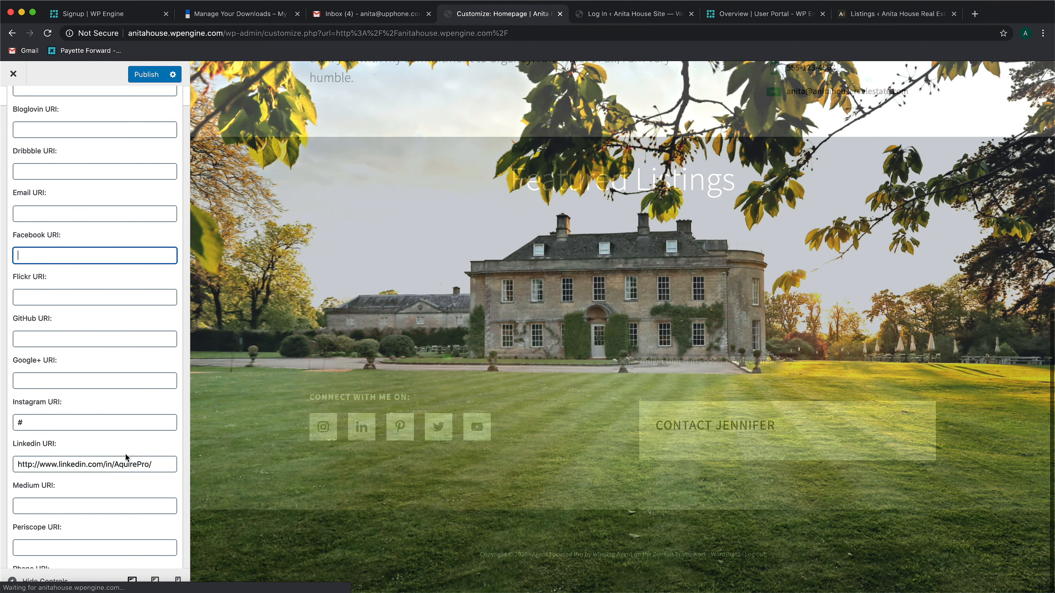
double_click(127, 464)
triple_click(126, 463)
key("BackSpace")
left_click(121, 423)
key("BackSpace")
Clear the Pinterest and YouTube URIs and point the Twitter URI to the agent's own profile
scroll(121, 420, "down", 10)
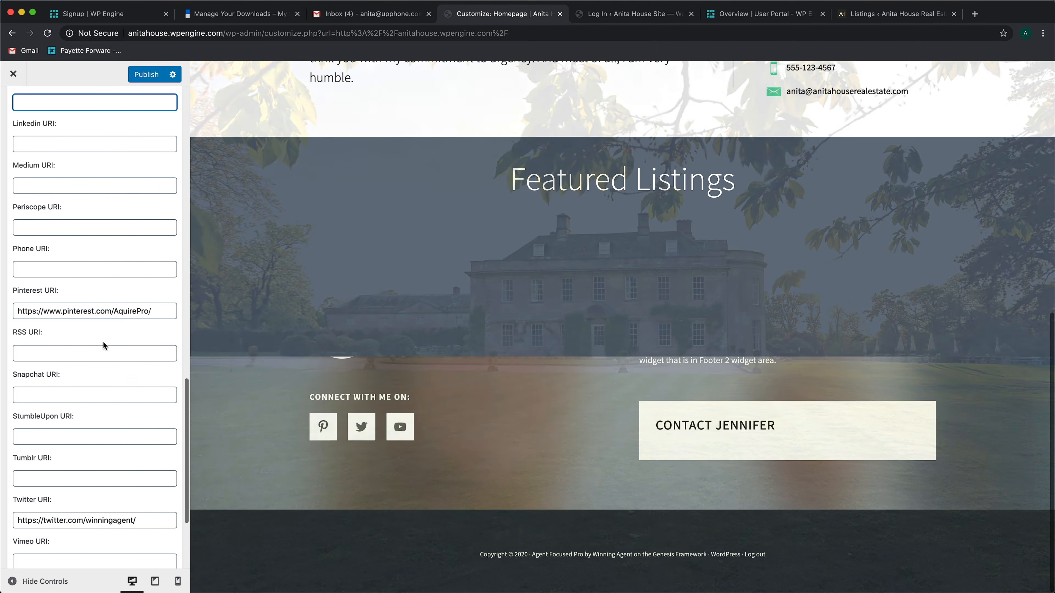
left_click(104, 311)
triple_click(103, 311)
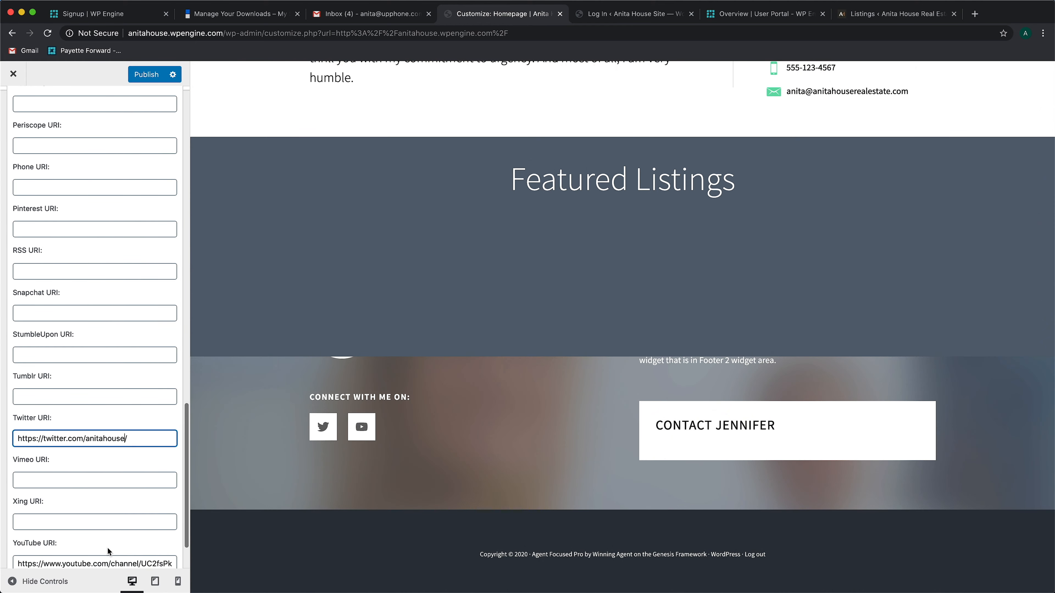
left_click(111, 553)
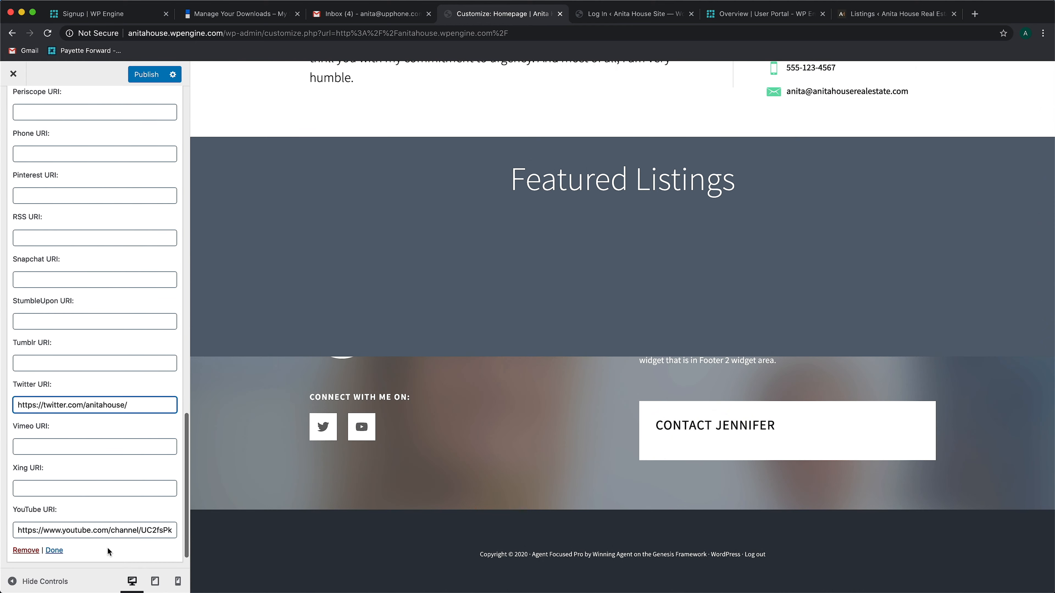
triple_click(100, 530)
key("BackSpace")
Enter the agent's phone number in the Phone URI and the agent's e-mail address in the Email URI, then return to the widget areas
scroll(83, 488, "up", 10)
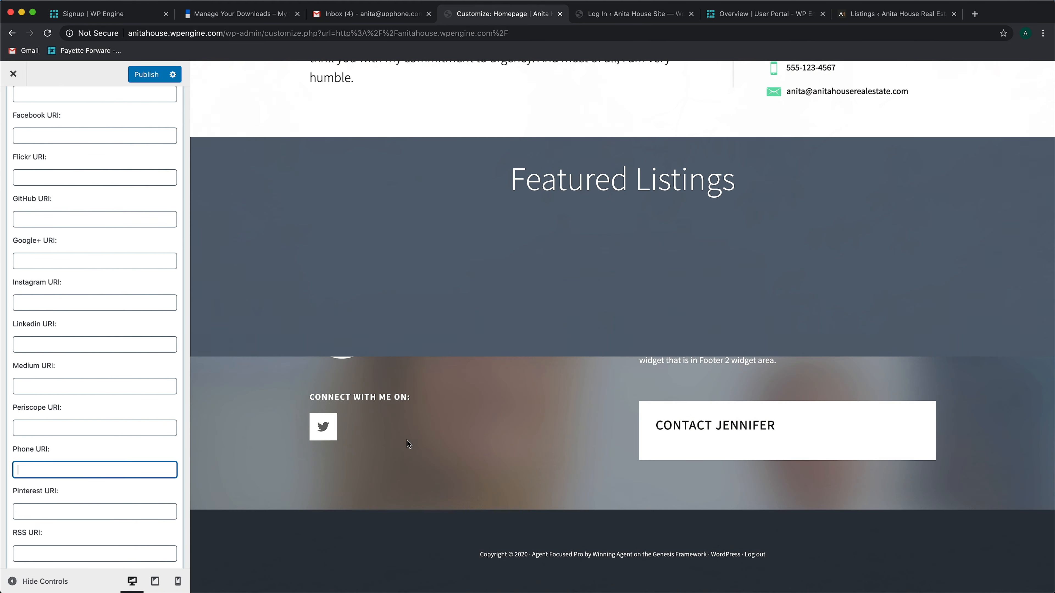
type("5551234567")
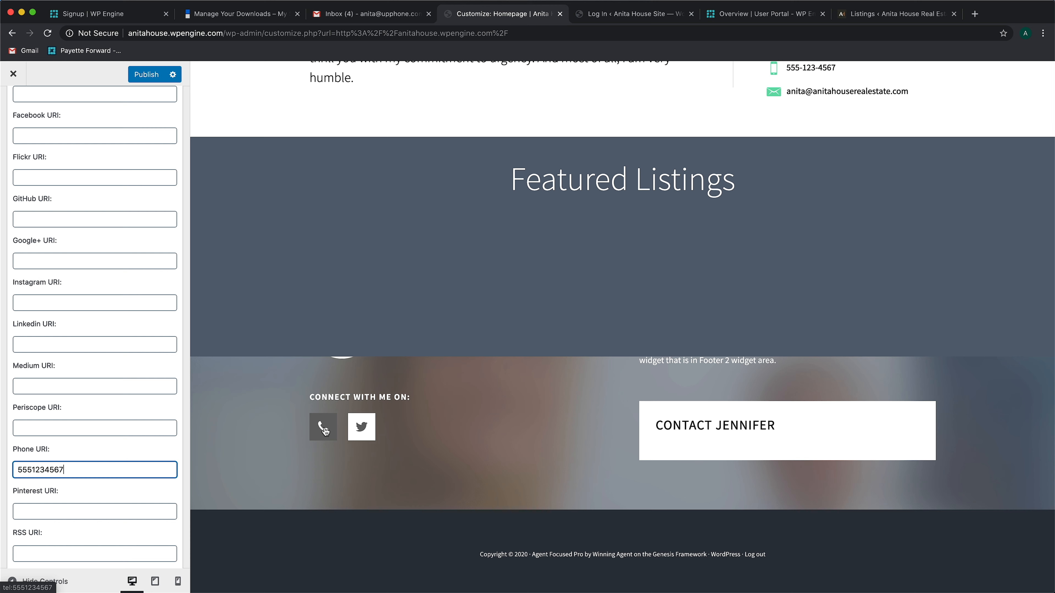
scroll(63, 458, "up", 10)
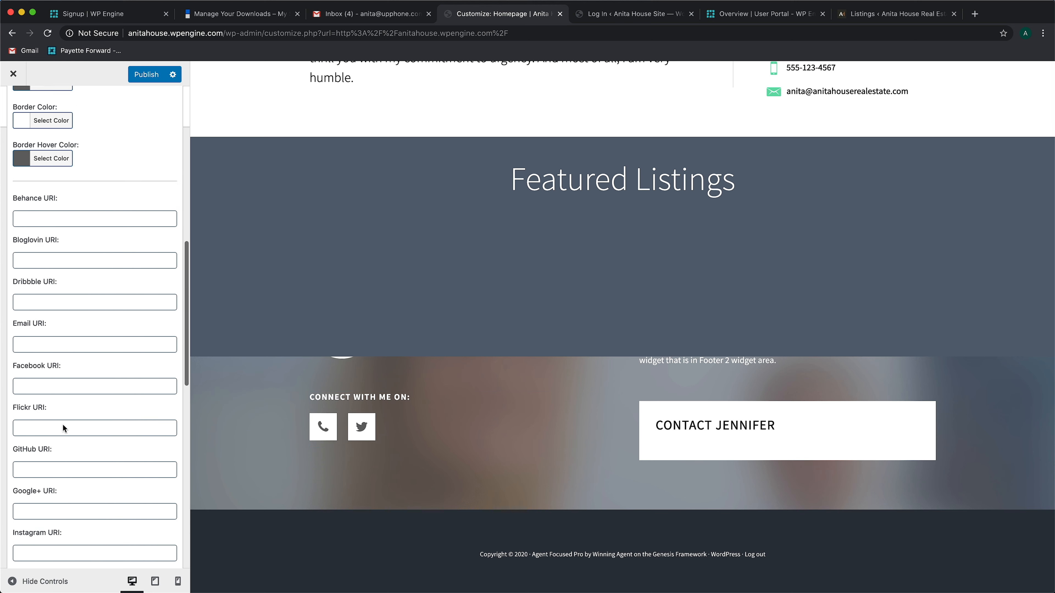
scroll(63, 424, "down", 3)
left_click(52, 416)
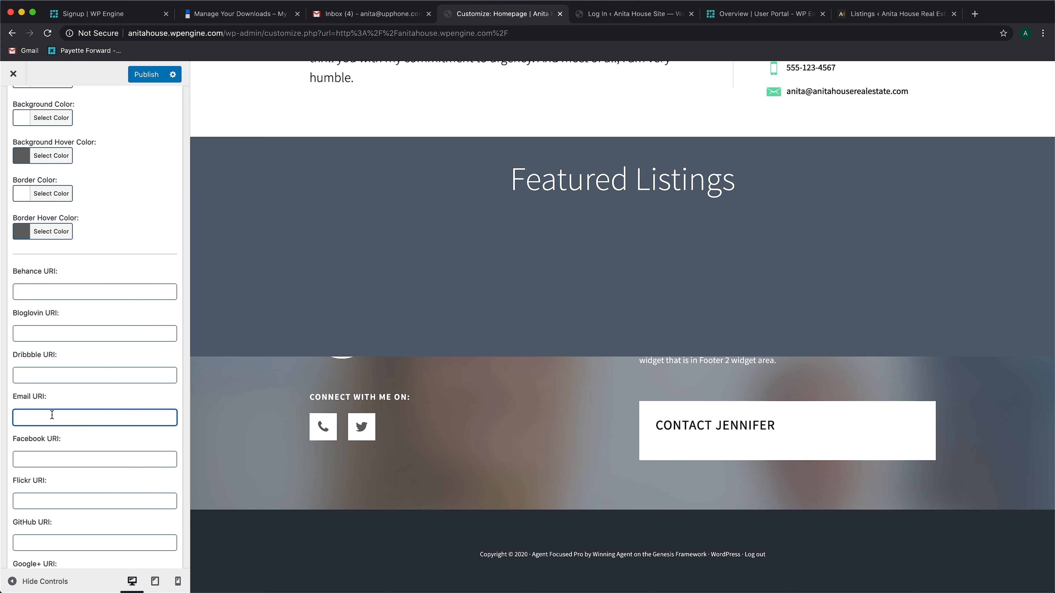
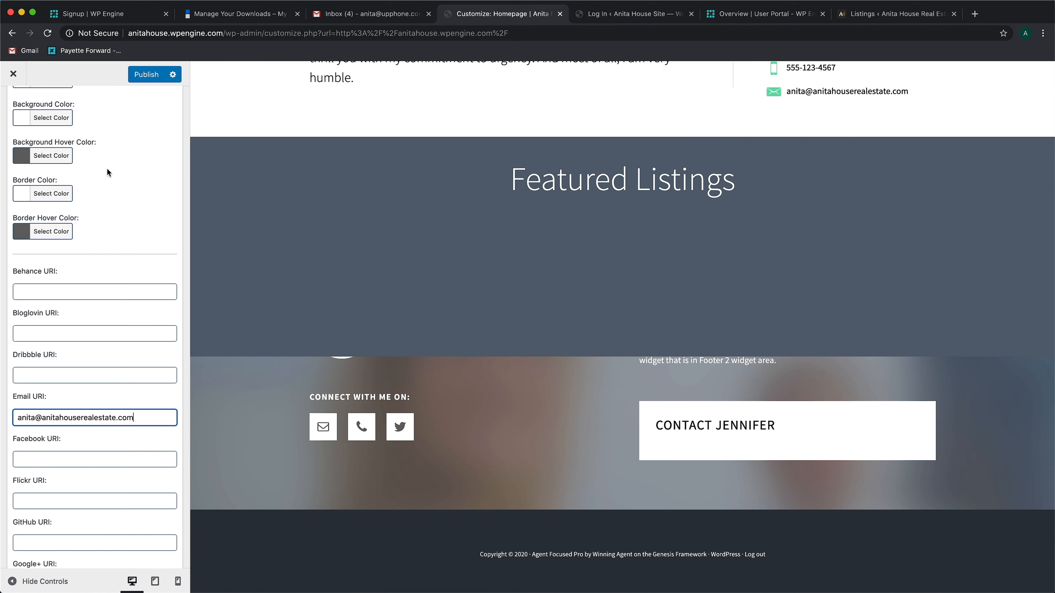
scroll(106, 168, "up", 10)
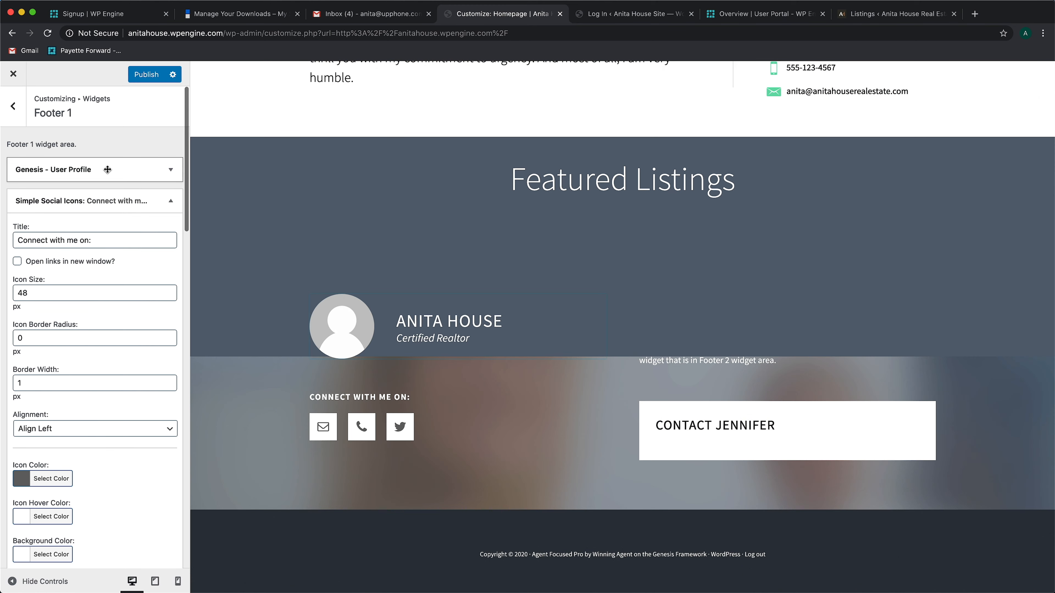
left_click(13, 107)
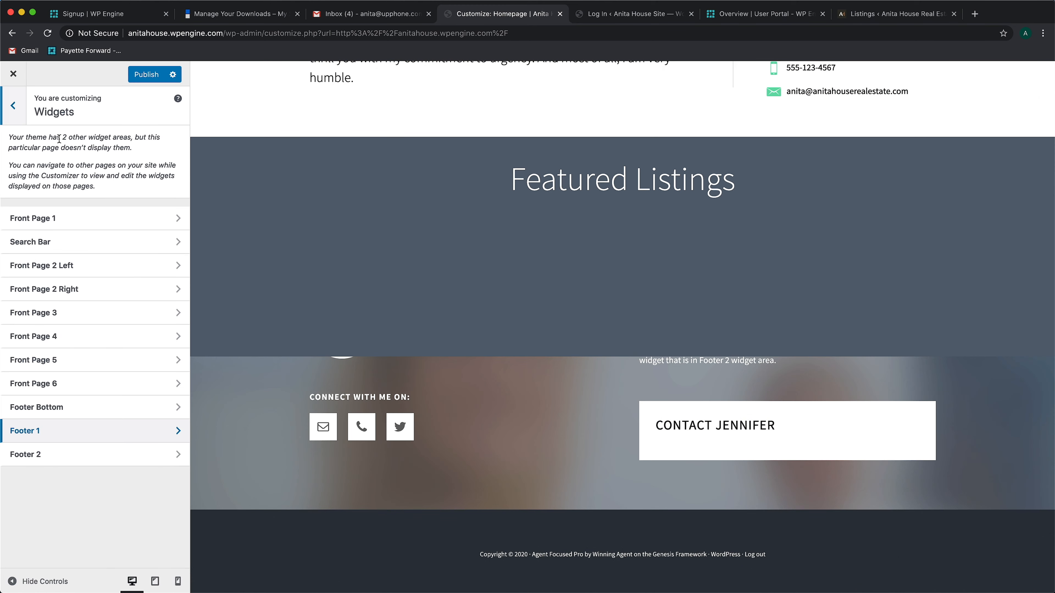
Remove the Complete the Contact Form text widget from the Footer 2 area
left_click(60, 456)
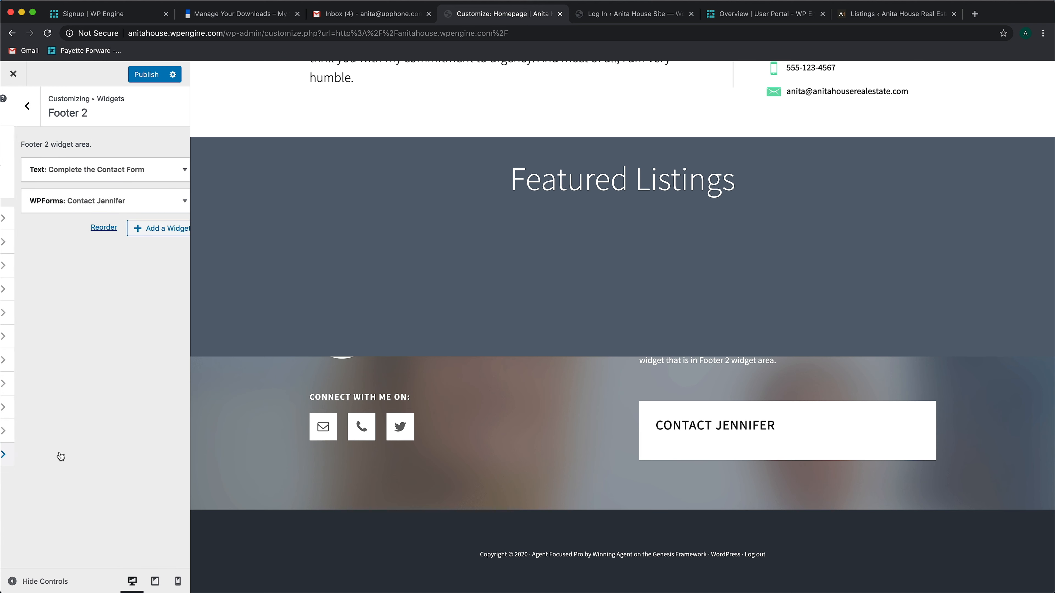
left_click(143, 168)
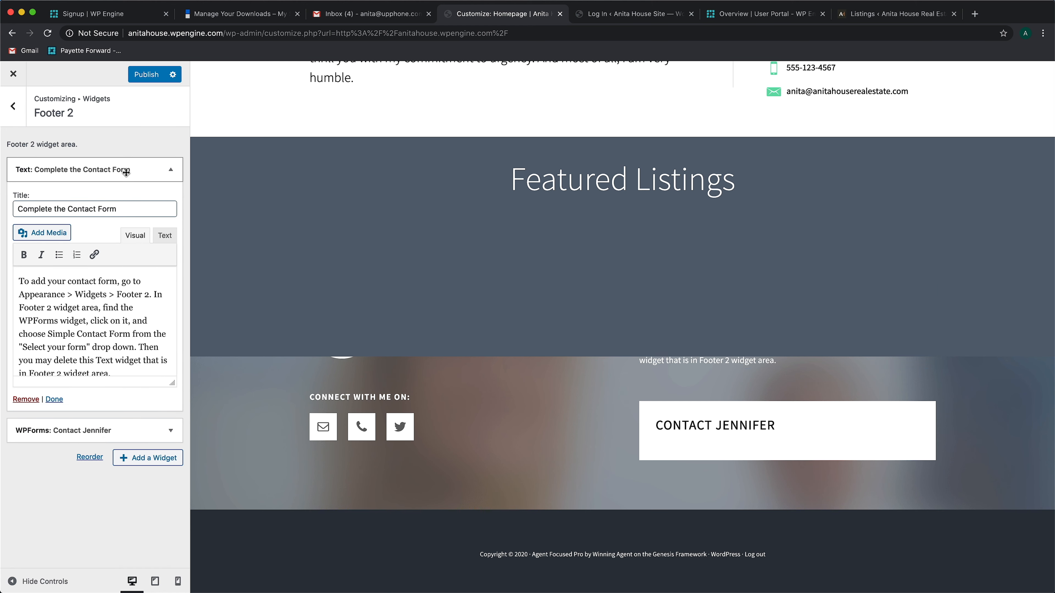
left_click(27, 399)
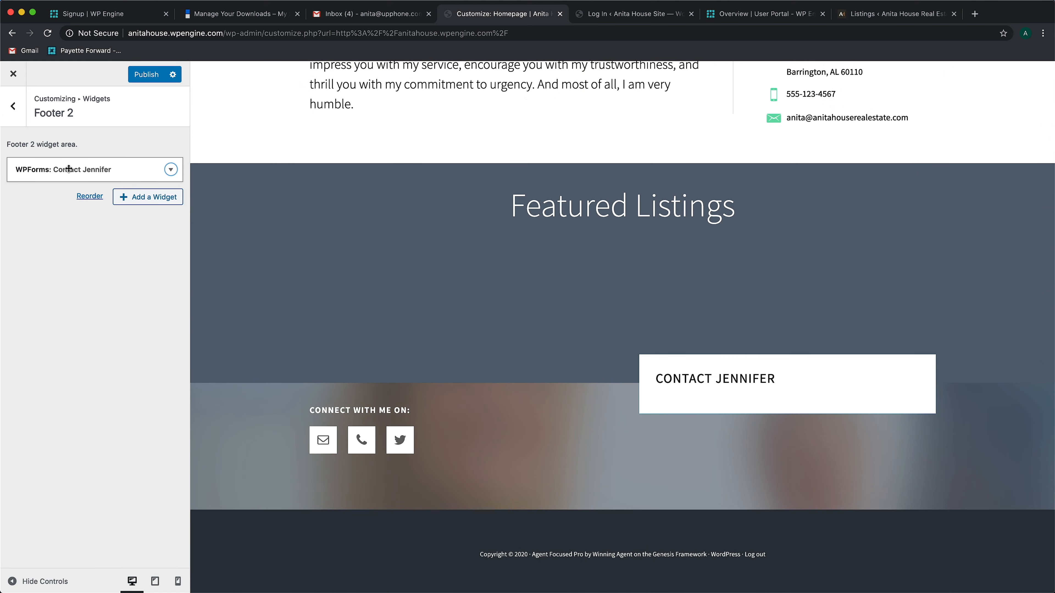
Choose Simple Contact Form as the form shown by Footer 2's WPForms widget
left_click(170, 170)
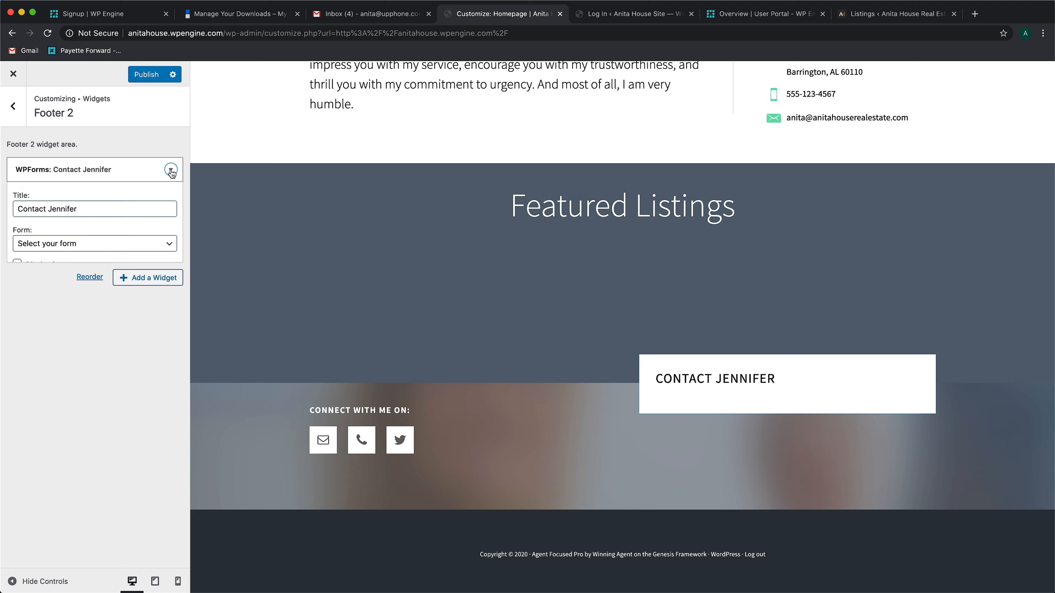
left_click(43, 246)
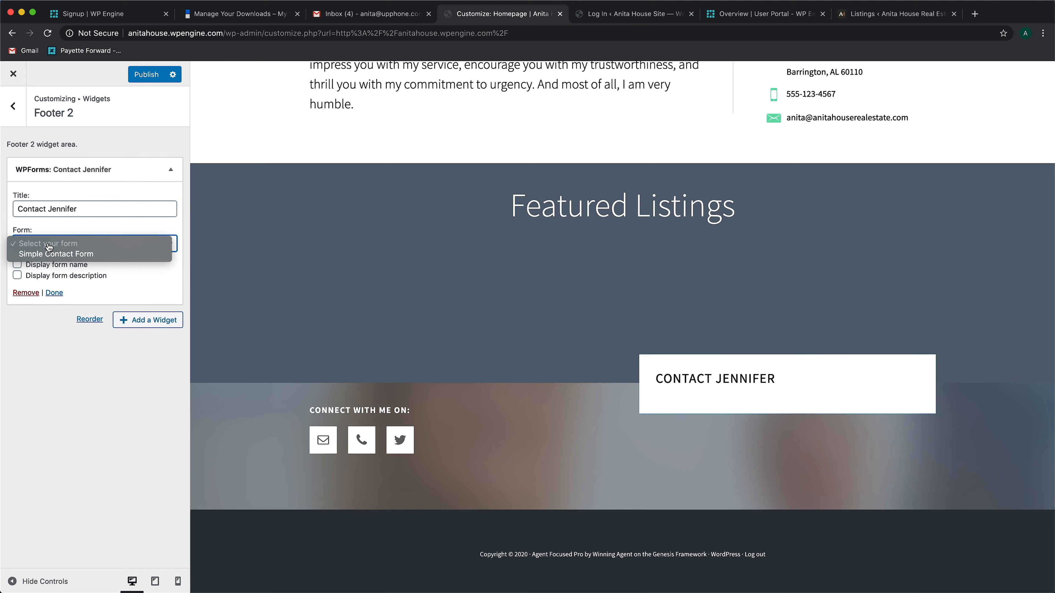
left_click(87, 249)
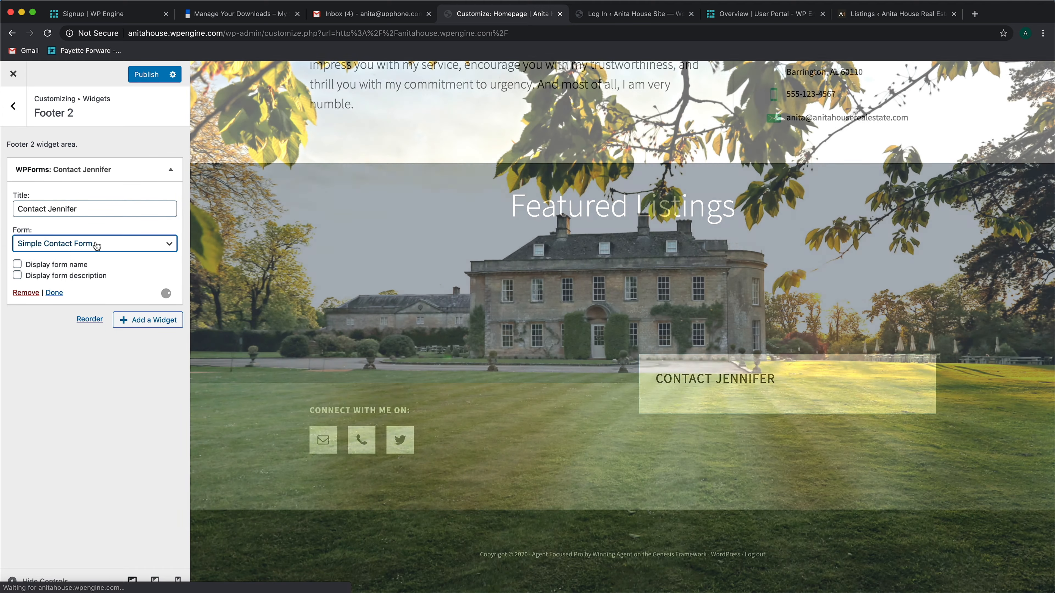
scroll(625, 400, "down", 3)
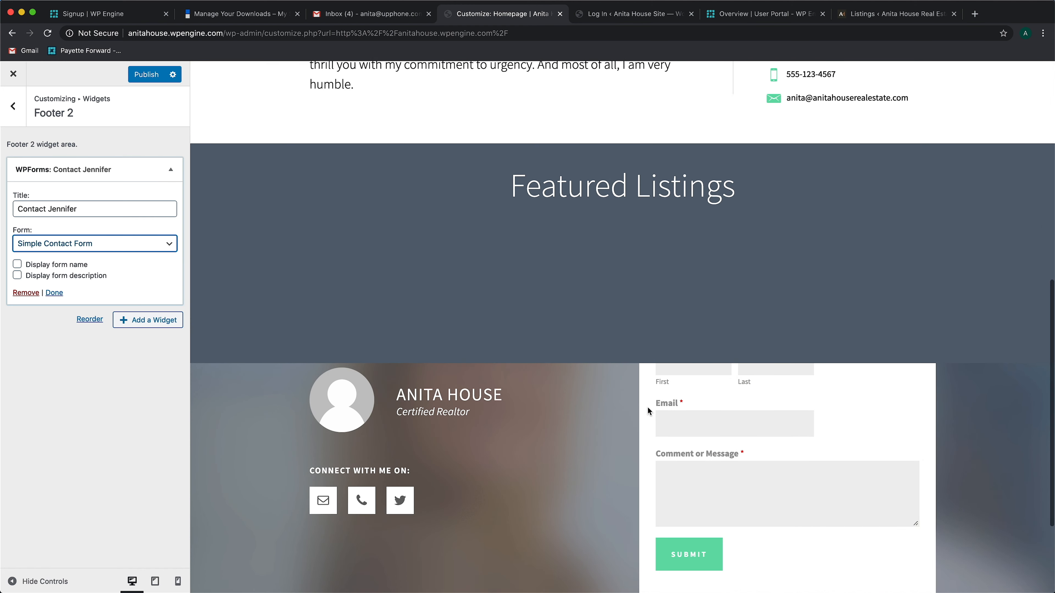
left_click(137, 350)
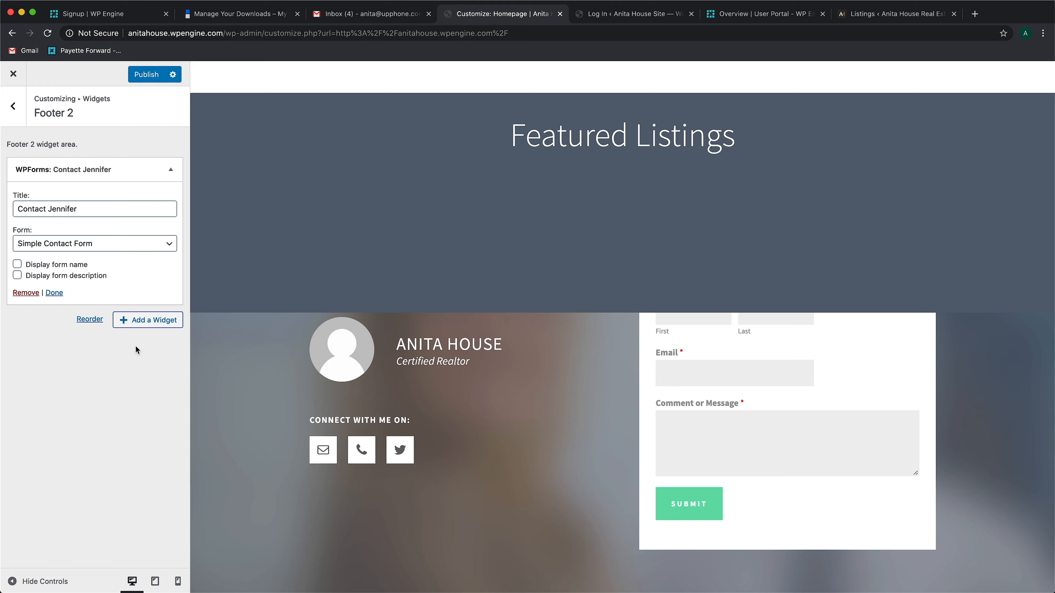
Replace the demo name in the WPForms widget title with the agent's first name and publish the changes
double_click(71, 209)
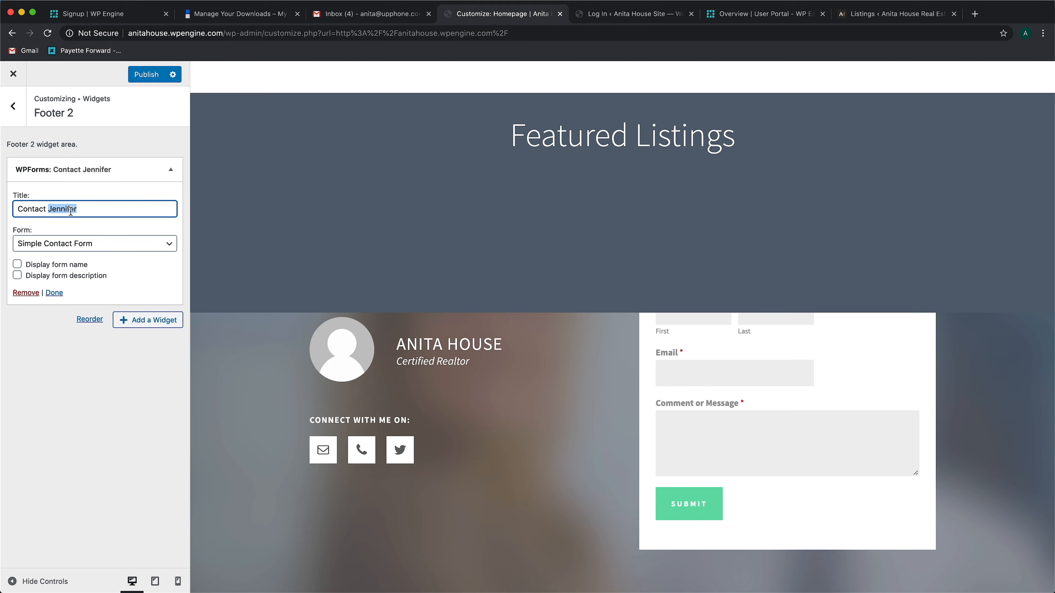
type("Anita")
left_click(15, 107)
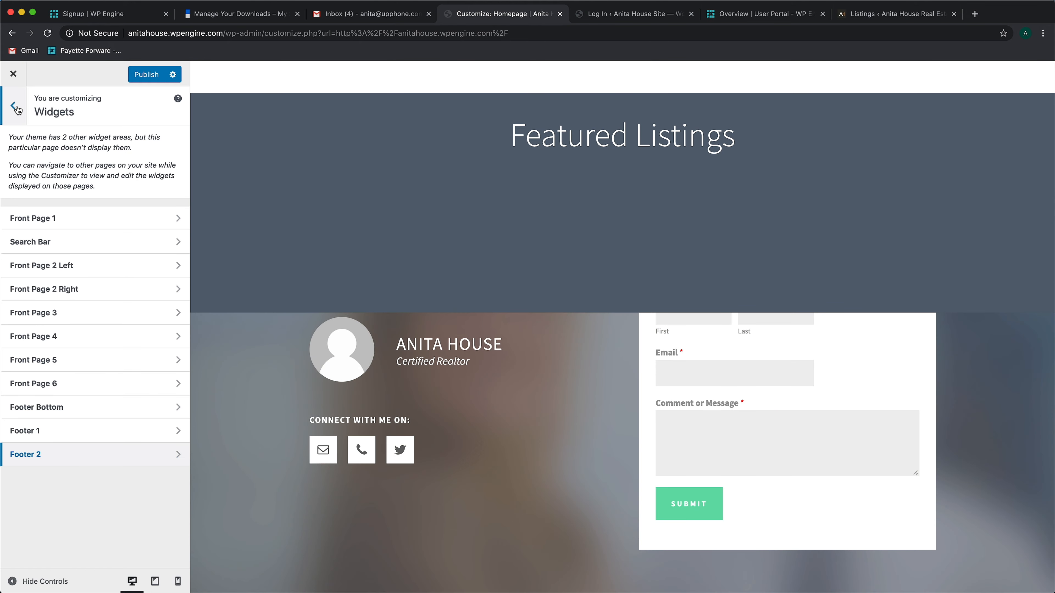
left_click(16, 107)
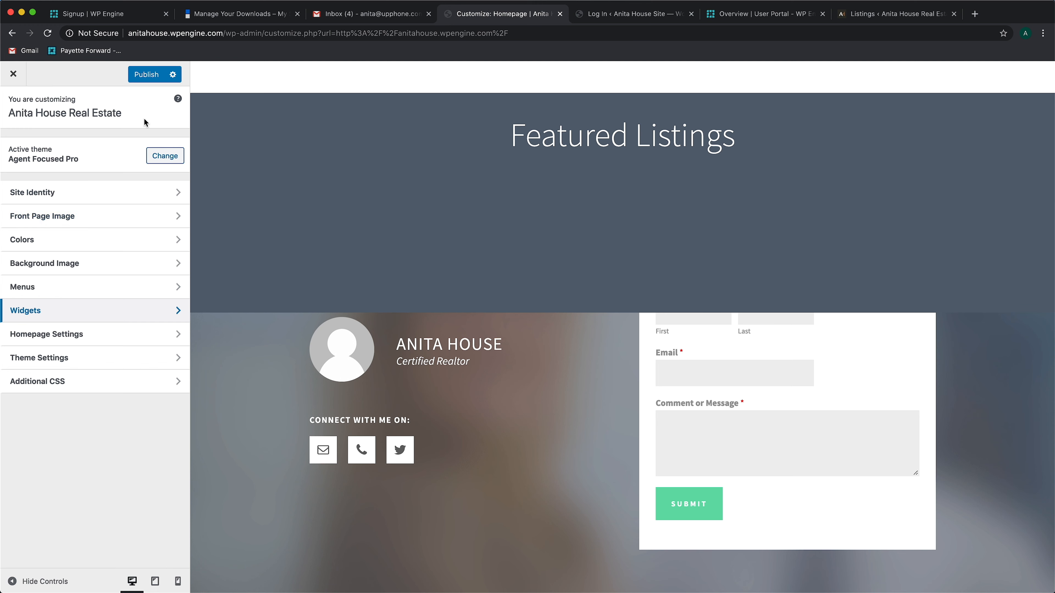
left_click(151, 75)
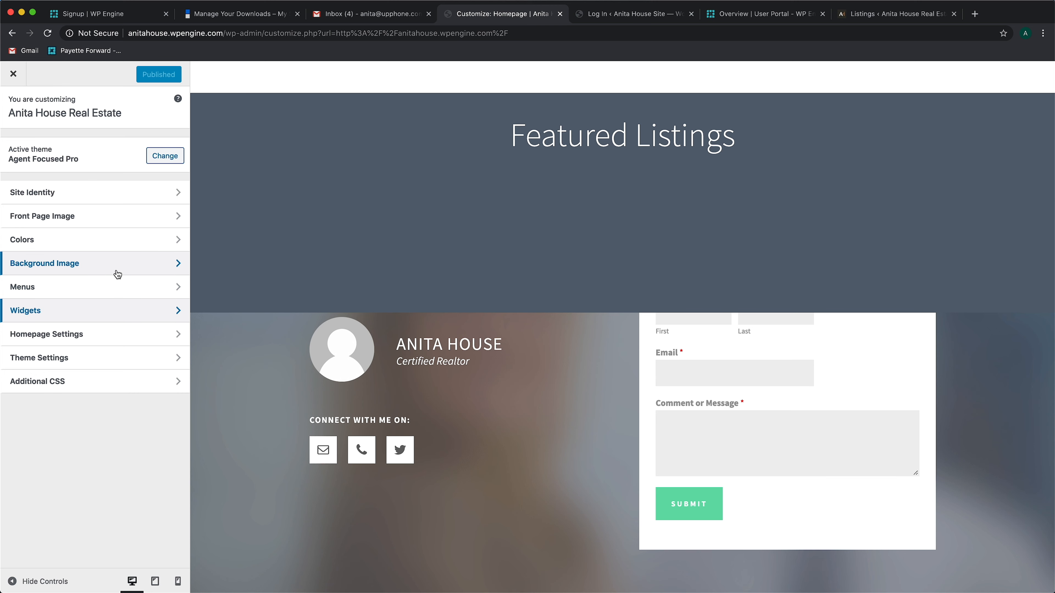
left_click(117, 308)
left_click(19, 121)
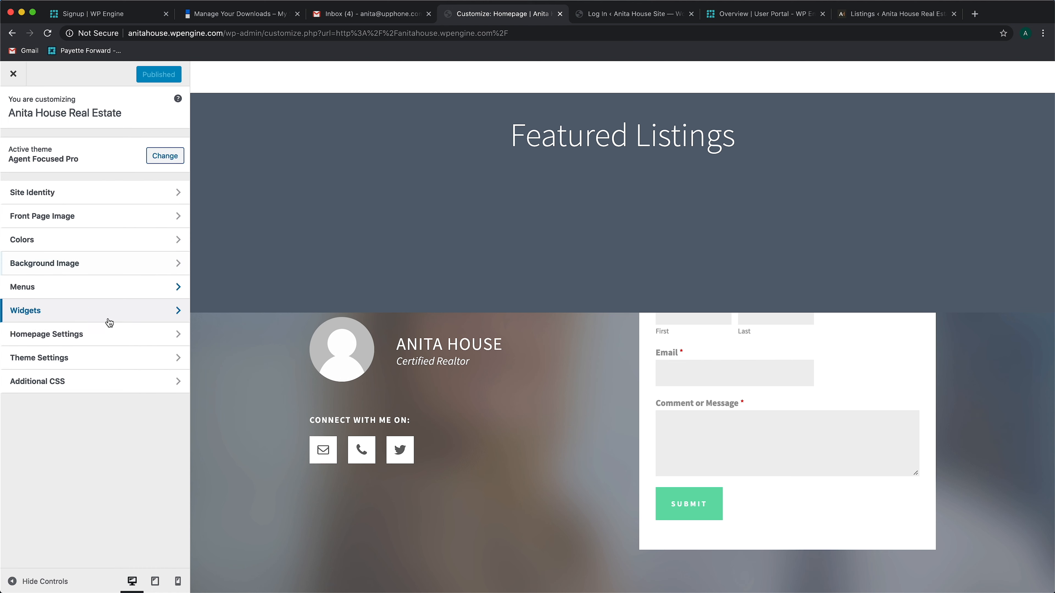
left_click(140, 332)
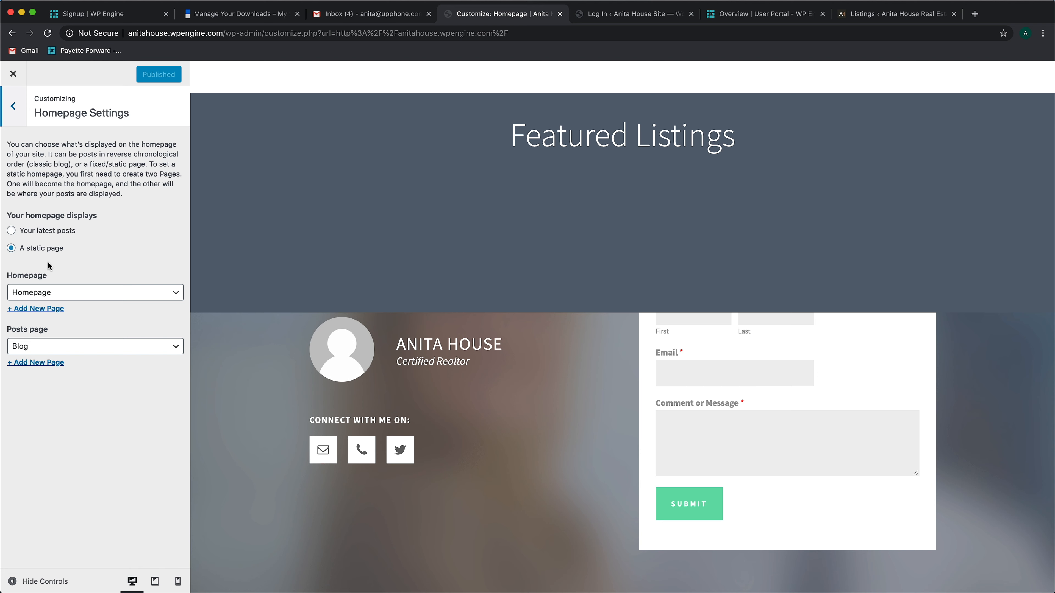
left_click(21, 115)
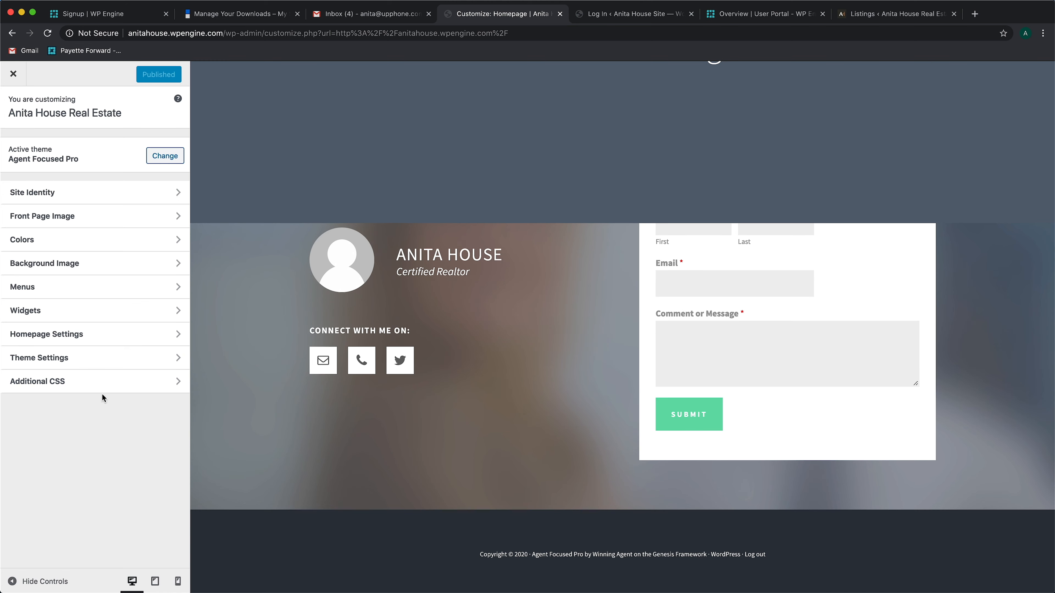
In the theme settings, enable breadcrumbs on the Posts page and on Single Posts
left_click(94, 358)
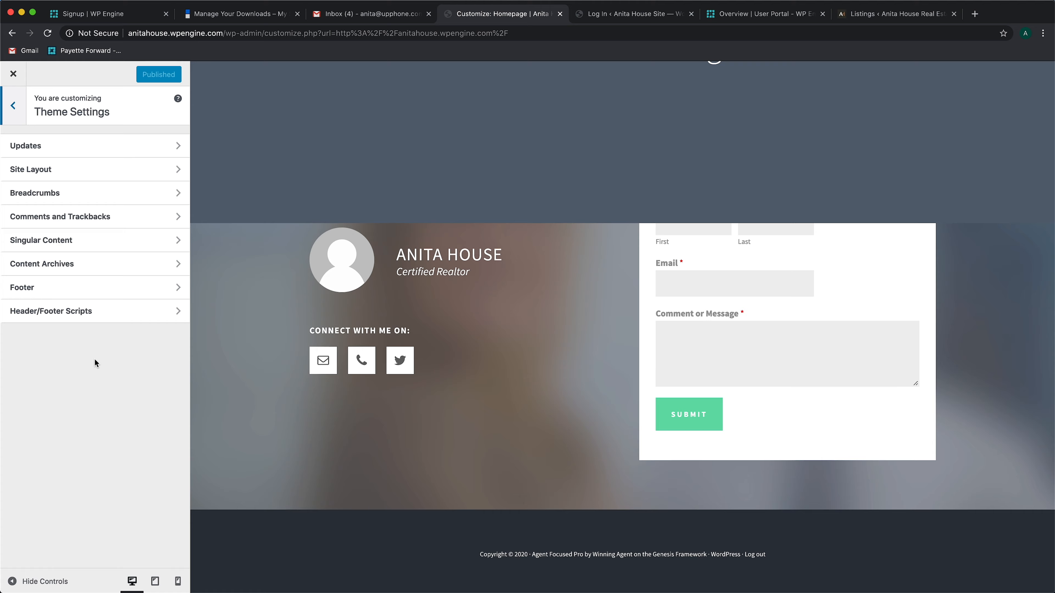
left_click(174, 192)
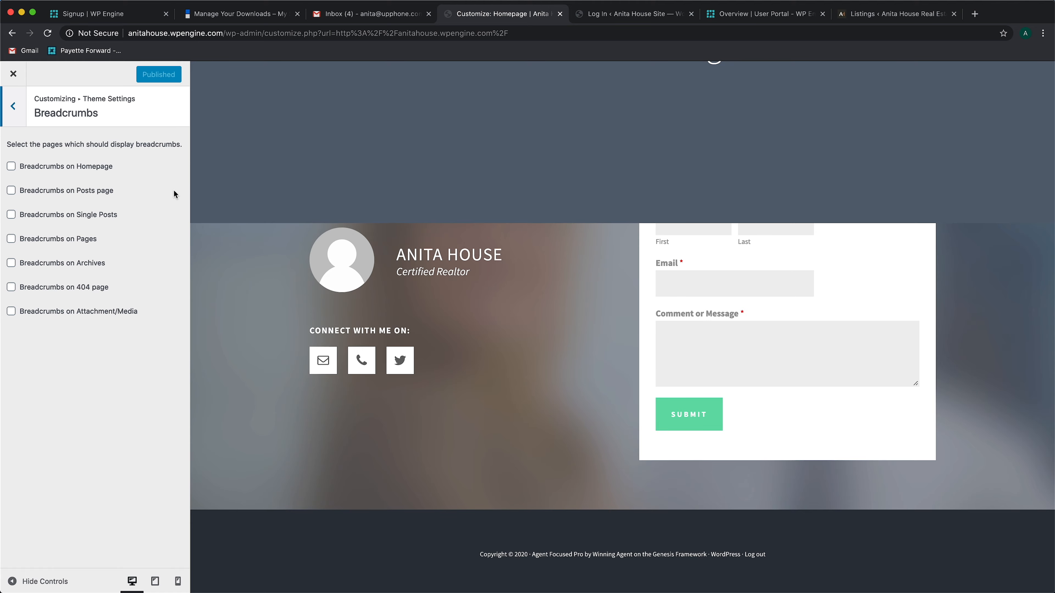
left_click(40, 193)
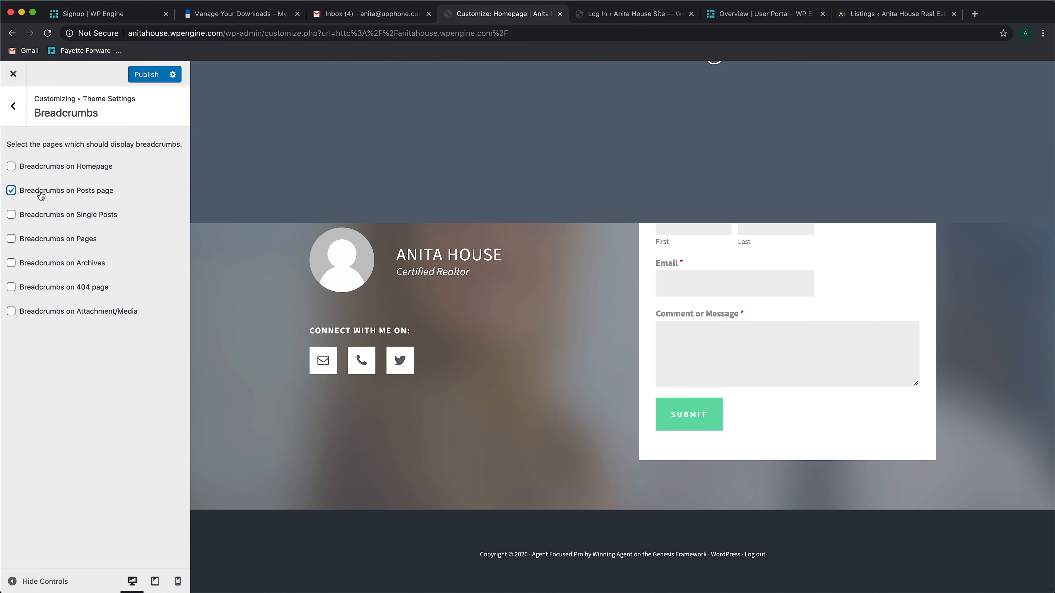
left_click(44, 217)
left_click(12, 108)
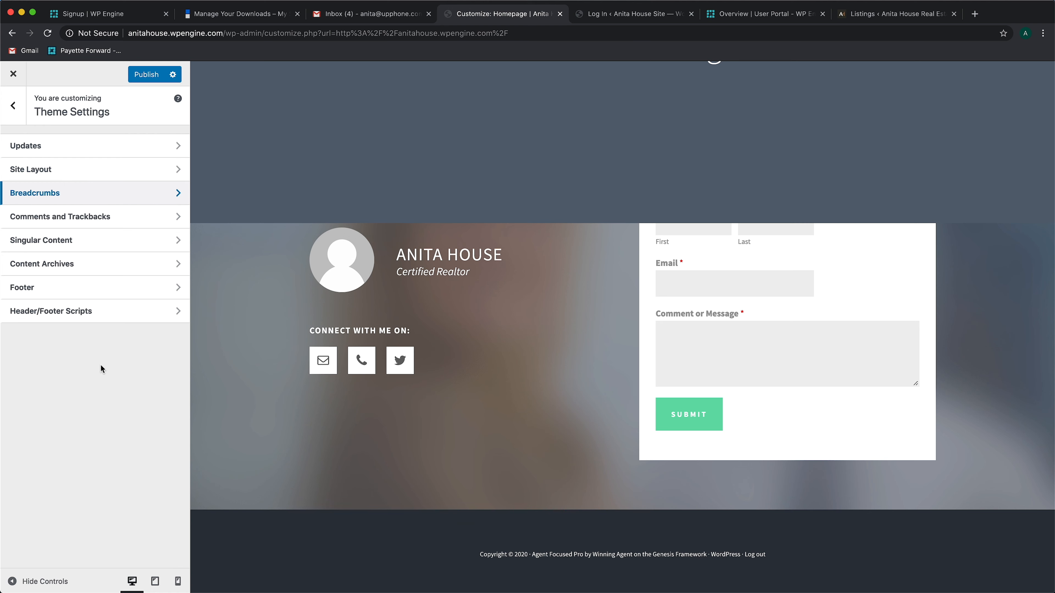
Delete everything after the footer_copyright shortcode in the theme's site footer text
left_click(114, 290)
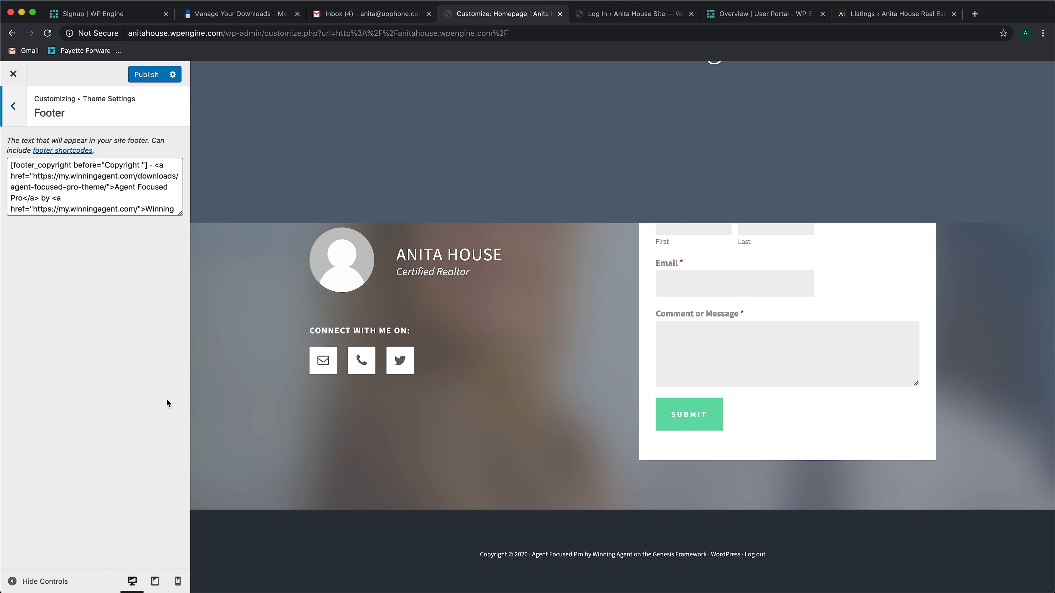
left_click(149, 167)
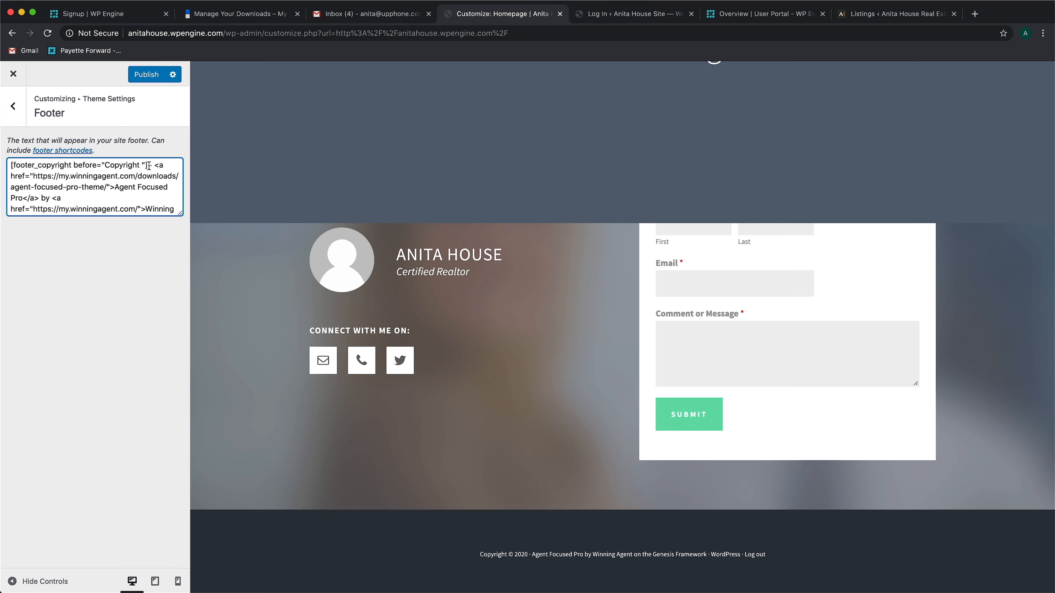
left_click_drag(149, 167, 18, 157)
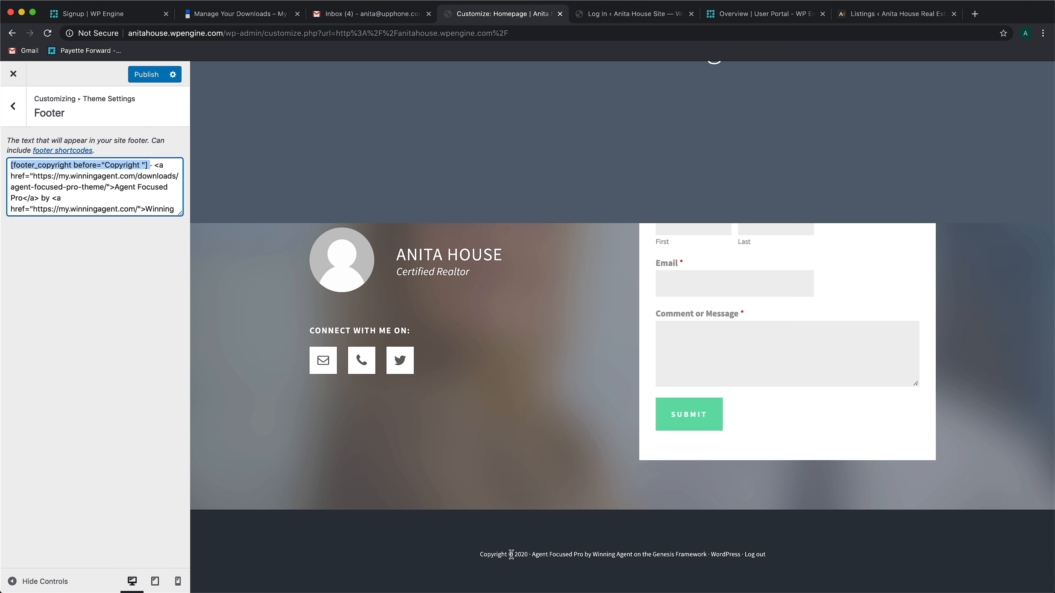
left_click(141, 159)
left_click_drag(150, 164, 207, 291)
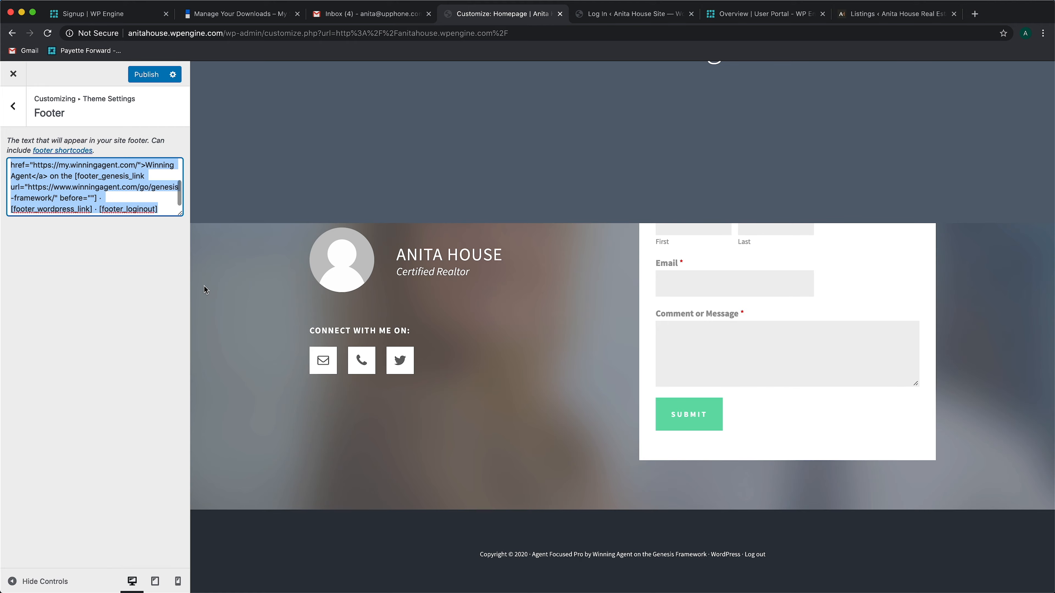
key("BackSpace")
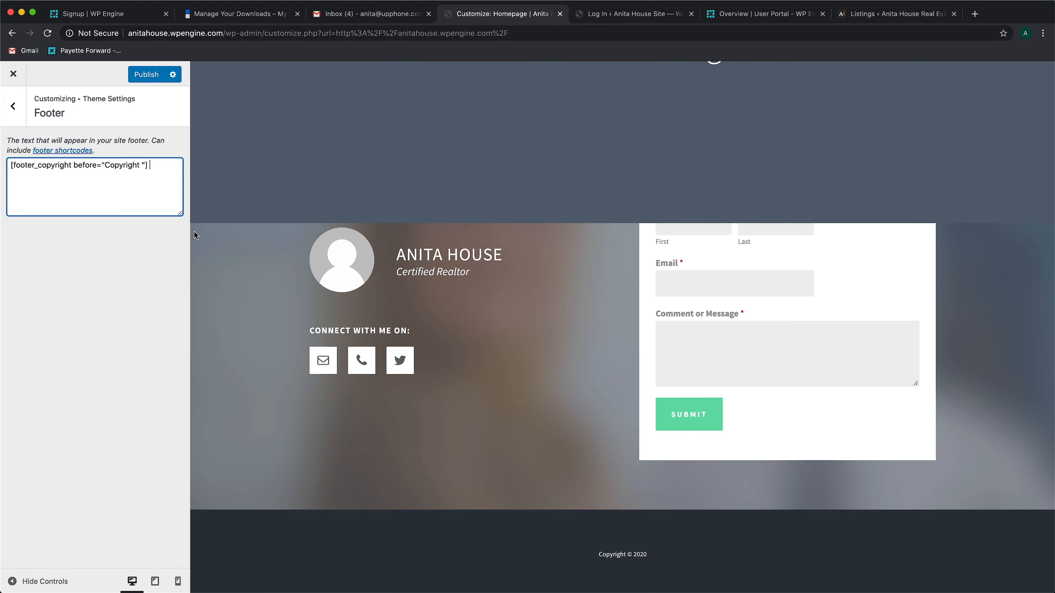
Add "Anita House Real Estate" after the copyright shortcode in the footer text and publish the changes
type("Anita House Rea")
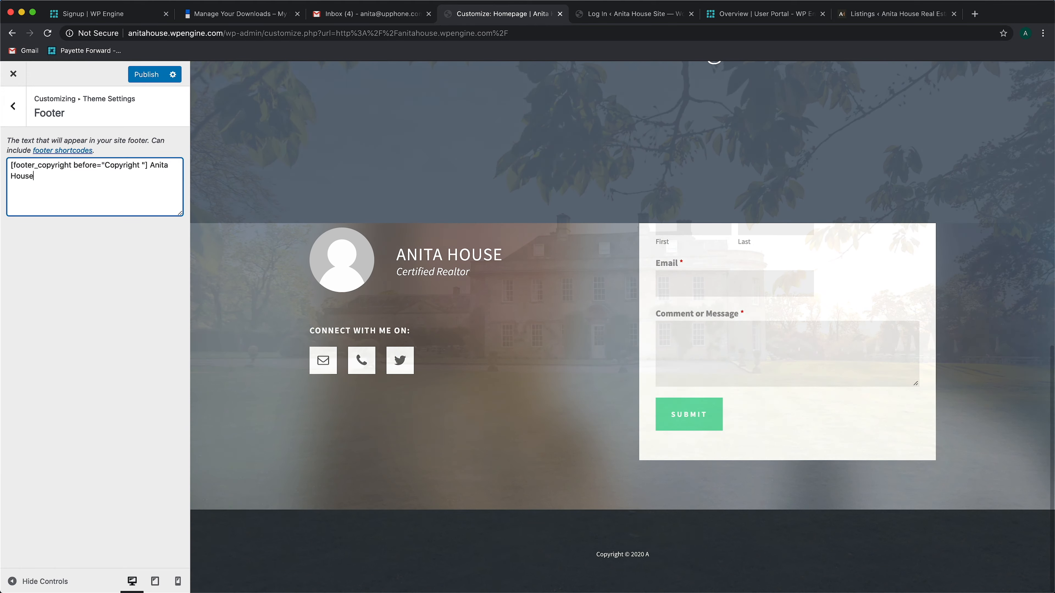
type("l Estate")
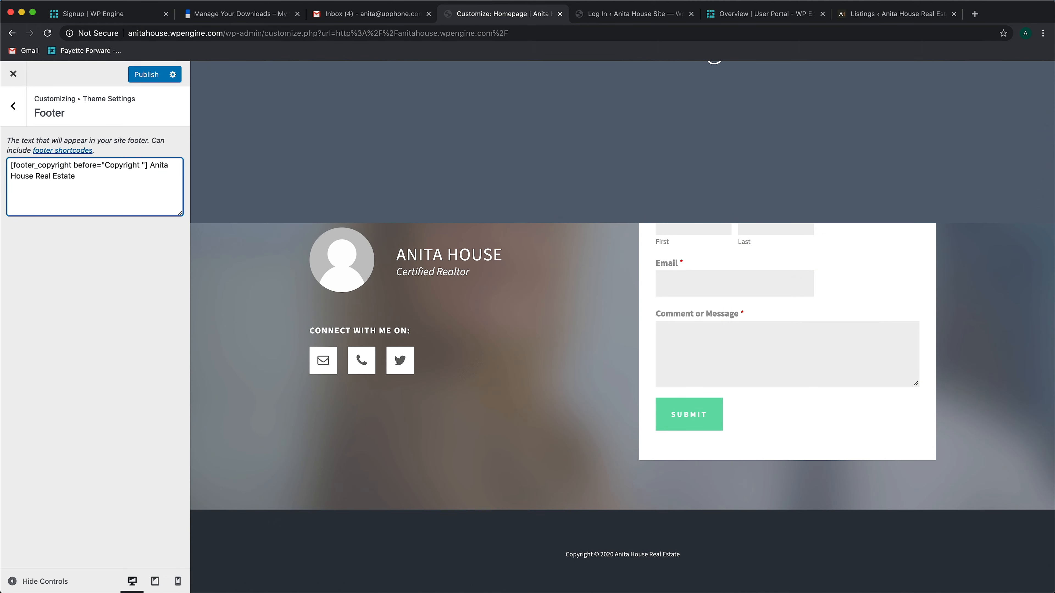
left_click(15, 110)
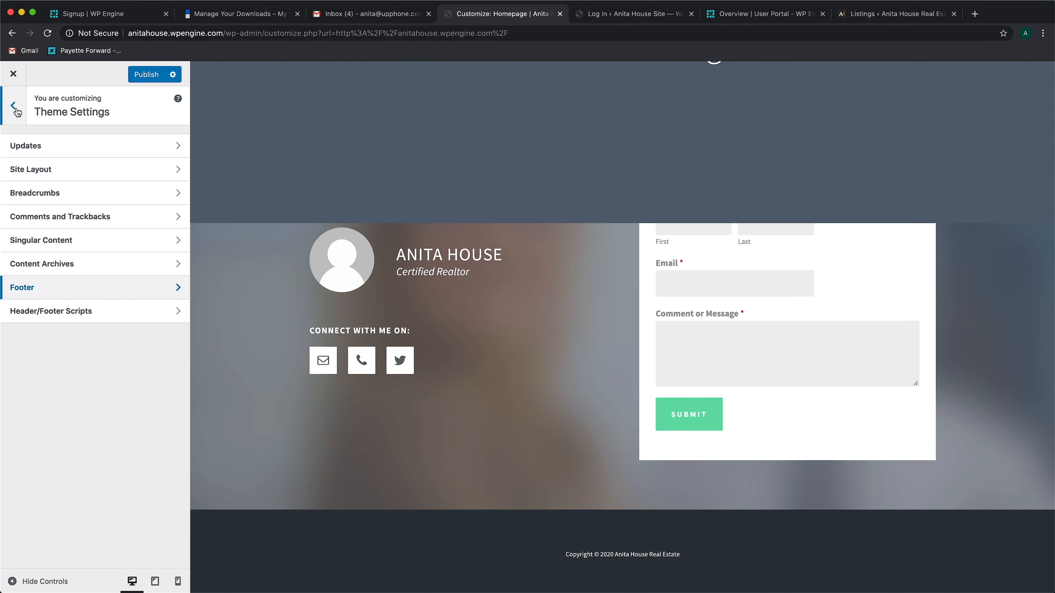
left_click(16, 109)
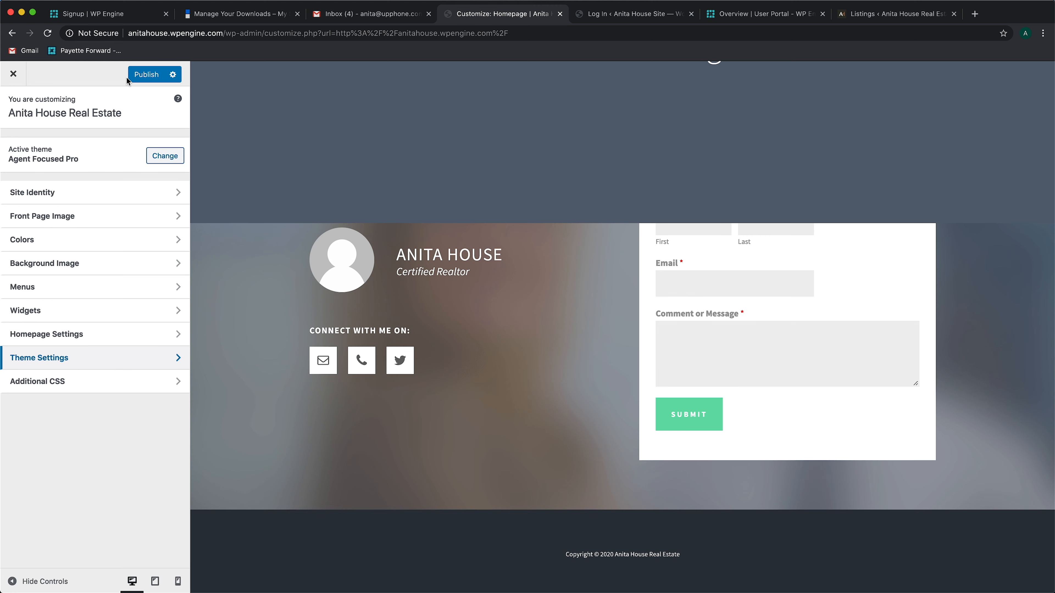
left_click(142, 78)
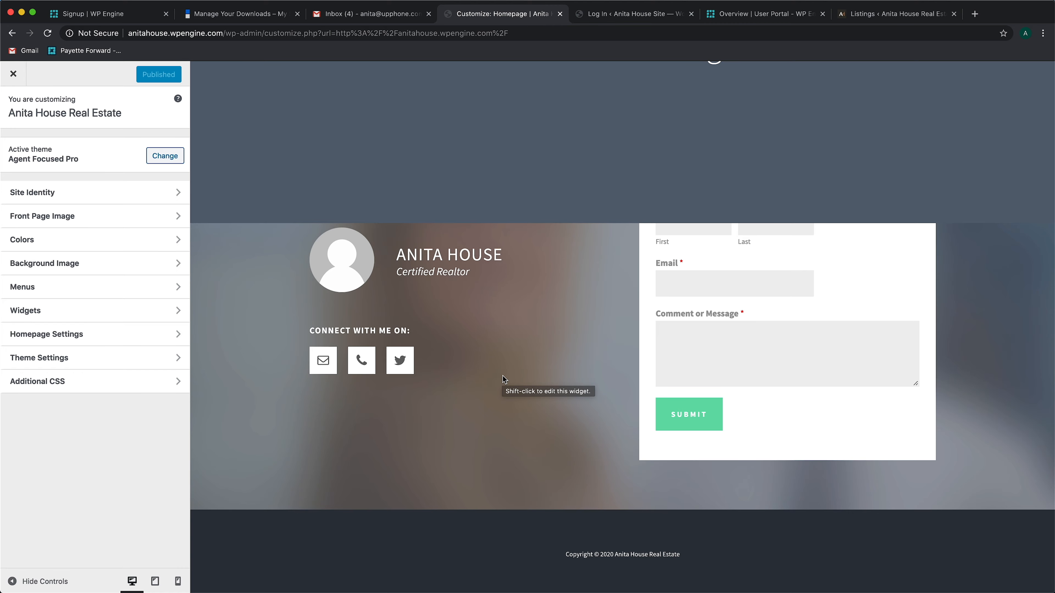
Open the About Us page in the site preview
scroll(503, 379, "up", 15)
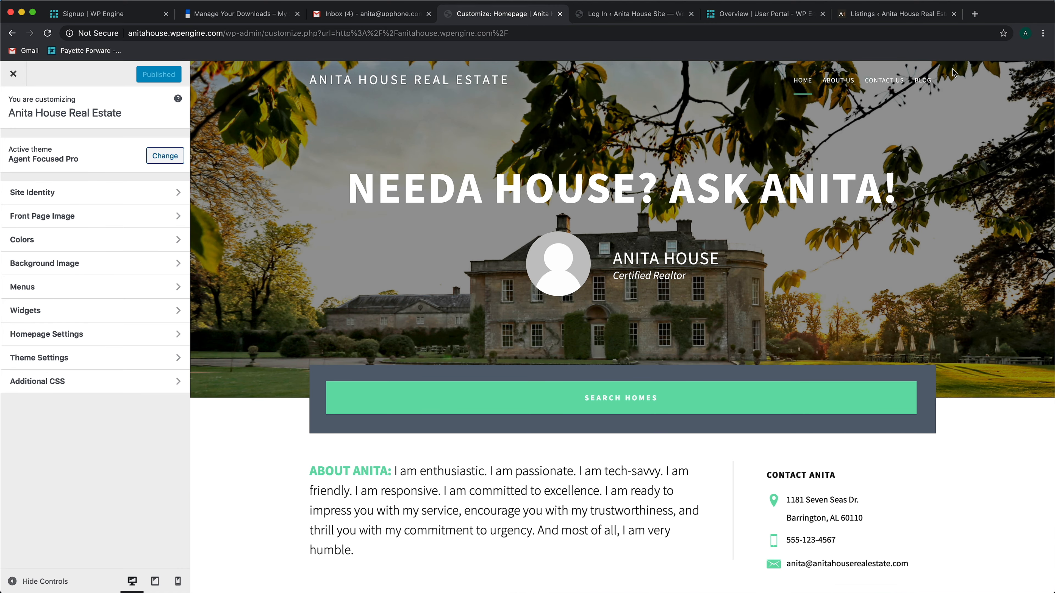
left_click(850, 84)
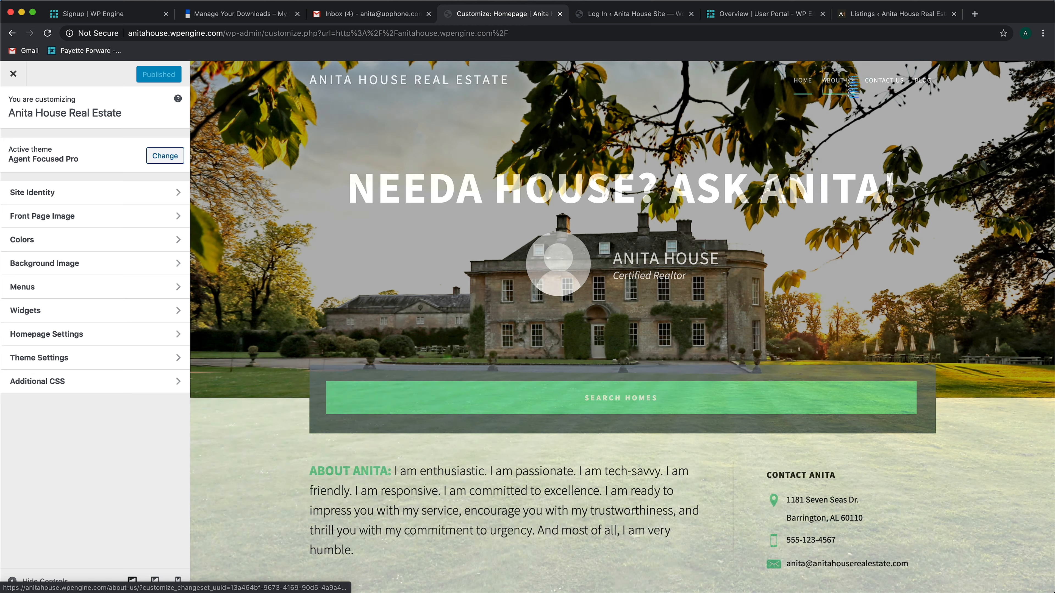